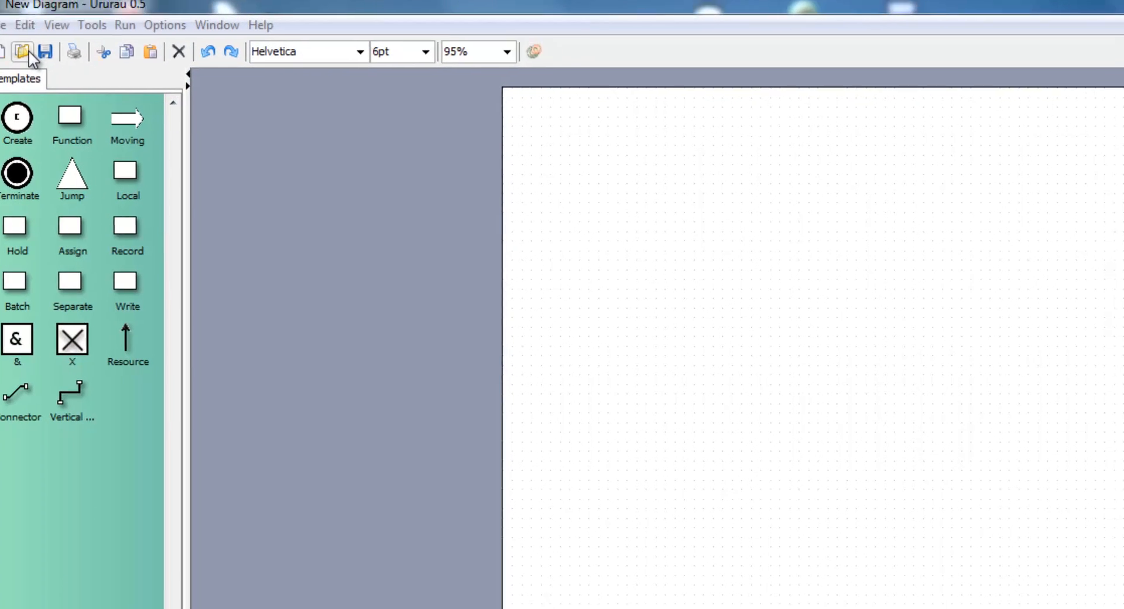
# Open the model assigncounter.sip from the test folder of ururau-0.5
pyautogui.click(45, 57)
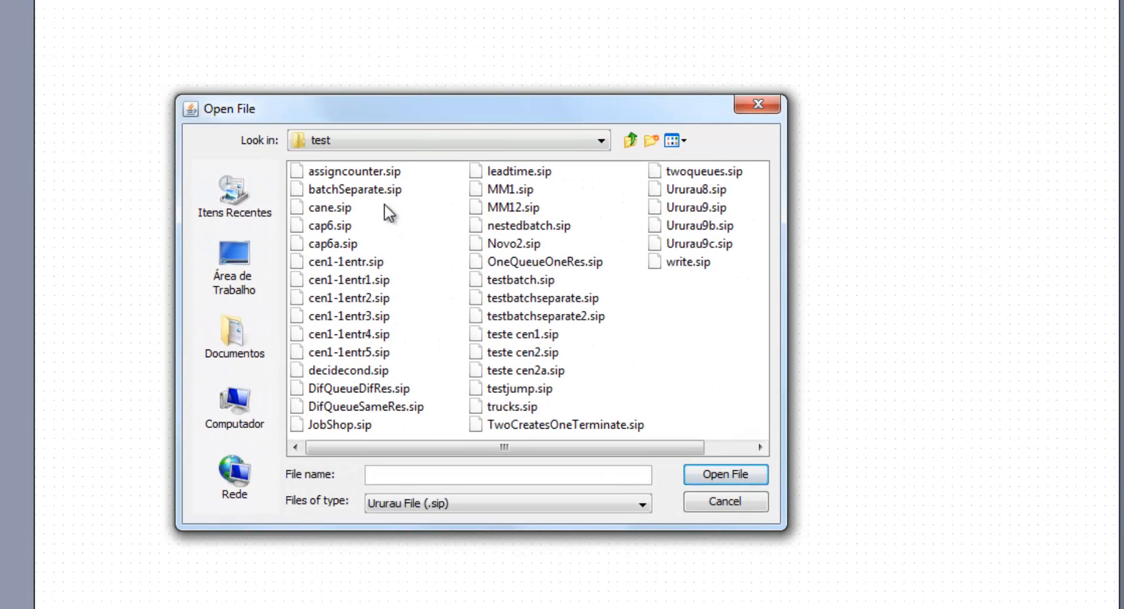
pyautogui.click(631, 141)
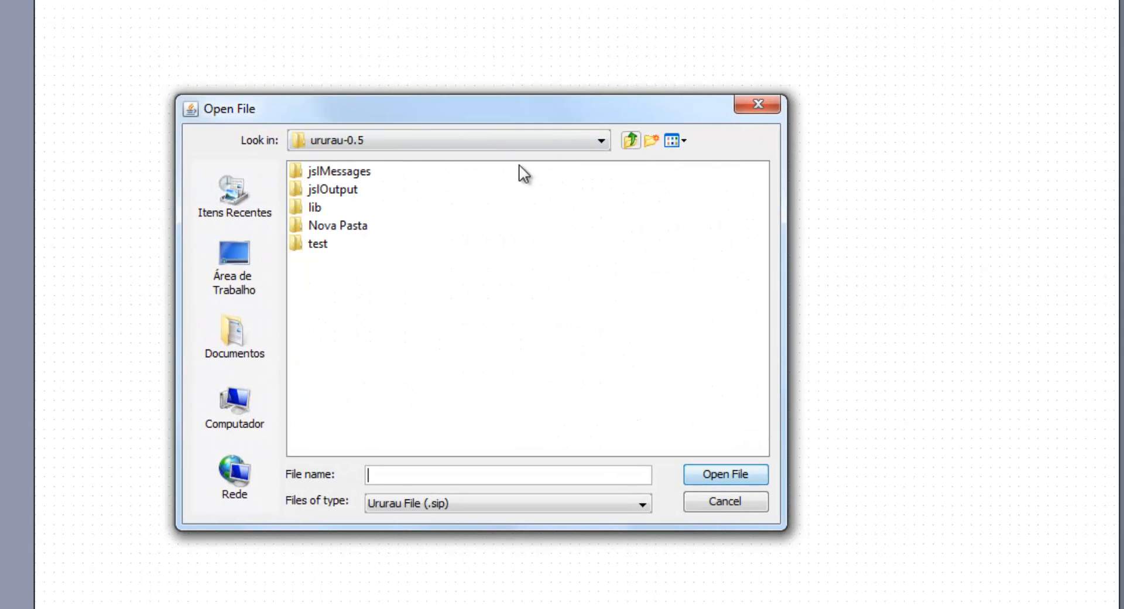
pyautogui.click(314, 246)
pyautogui.click(748, 473)
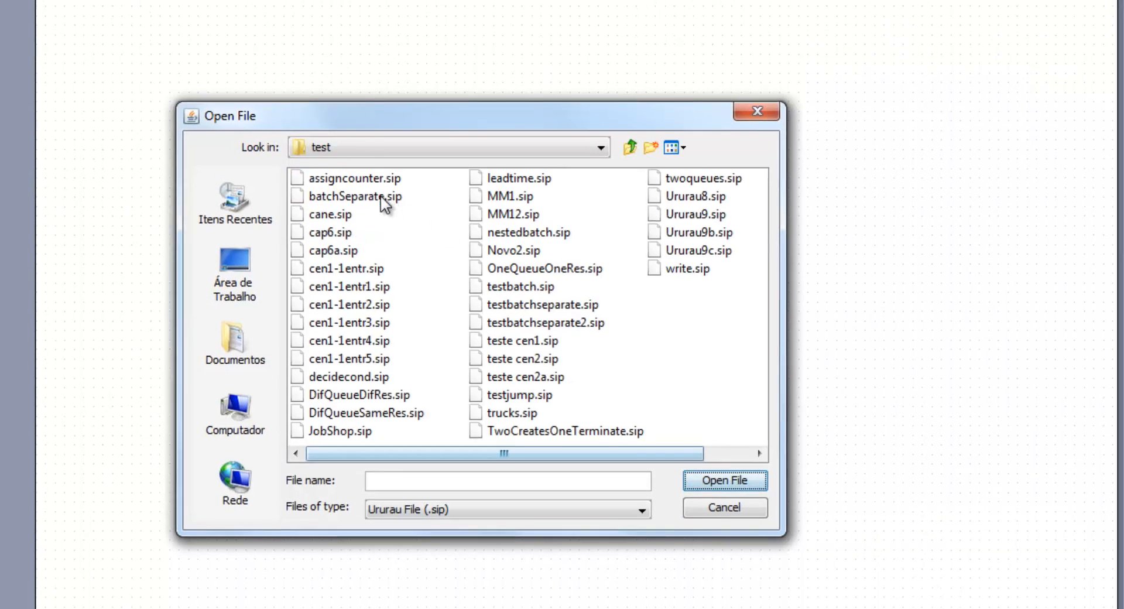
pyautogui.click(353, 171)
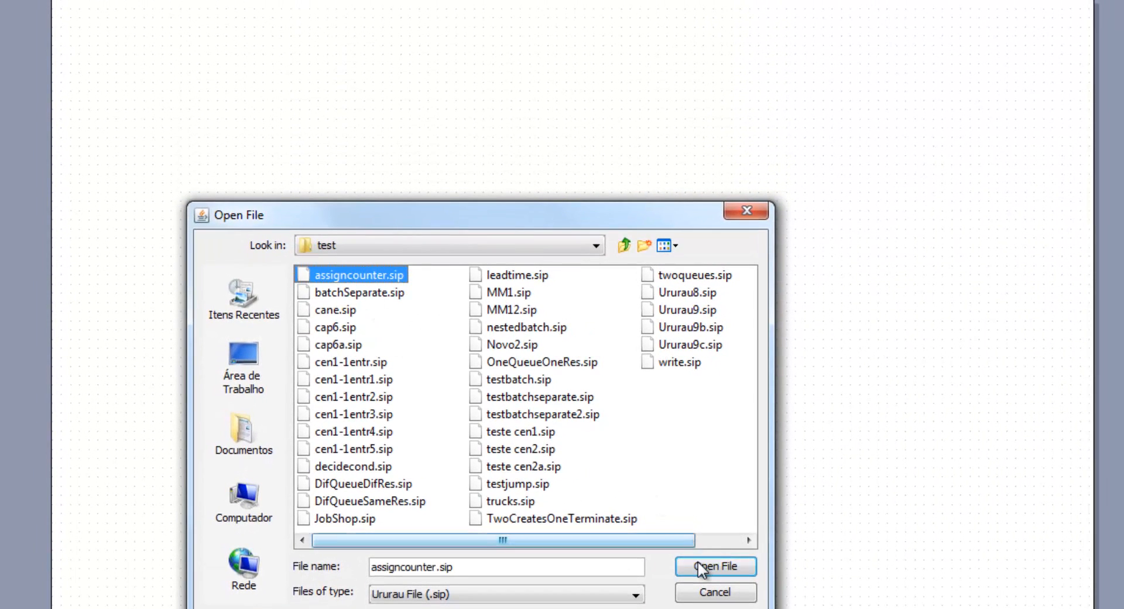
pyautogui.click(700, 566)
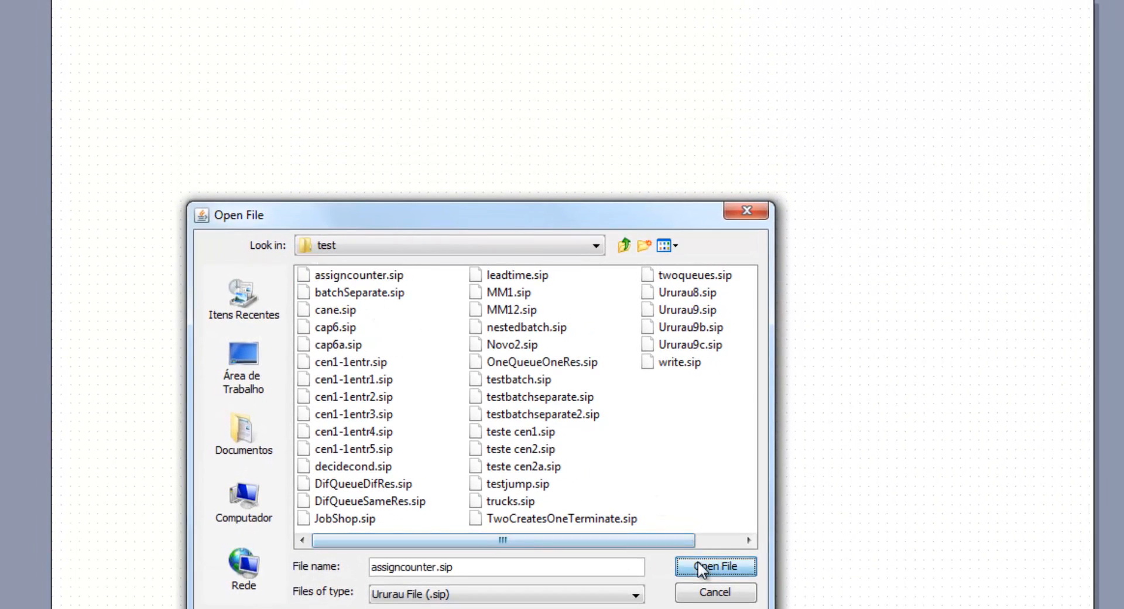
# Open the settings of assign block C1 and examine its variable name and value expression
pyautogui.moveTo(509, 93); pyautogui.dragTo(408, 242)
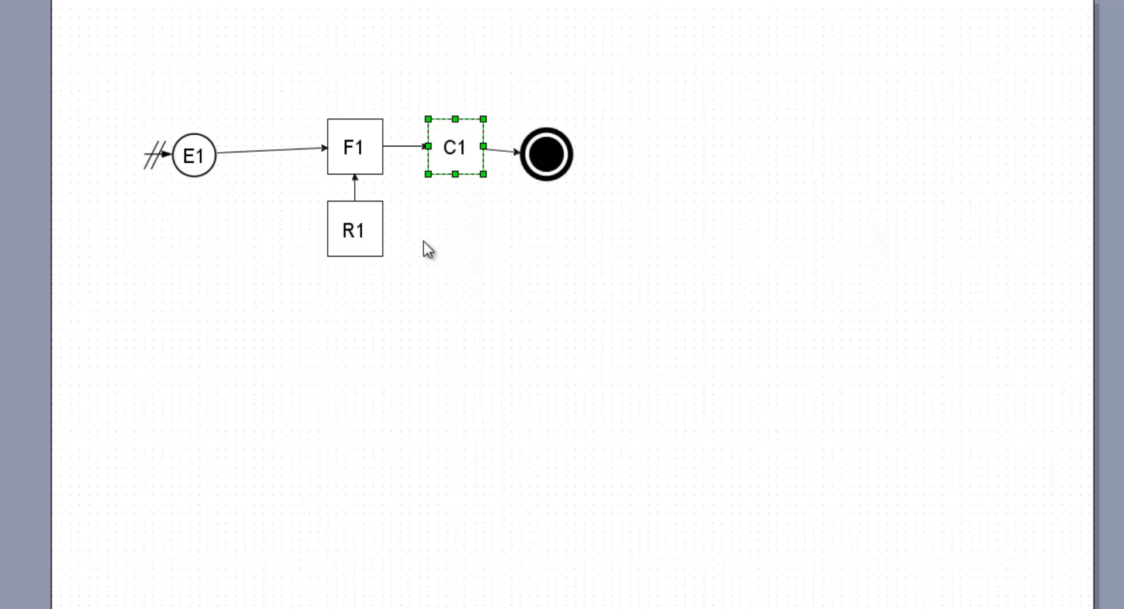
pyautogui.rightClick(452, 146)
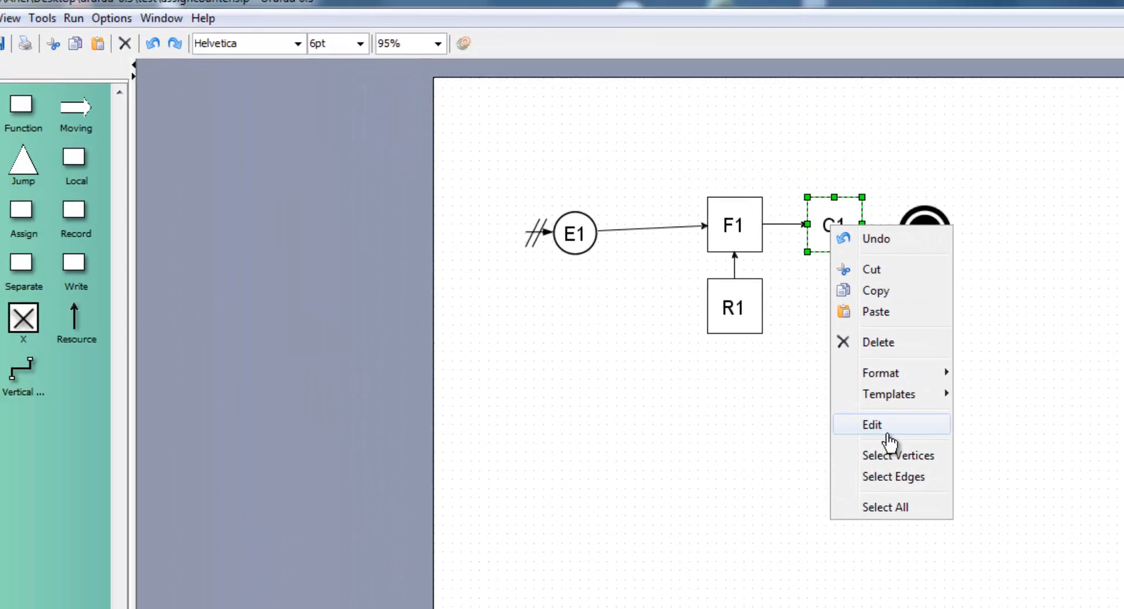
pyautogui.click(571, 324)
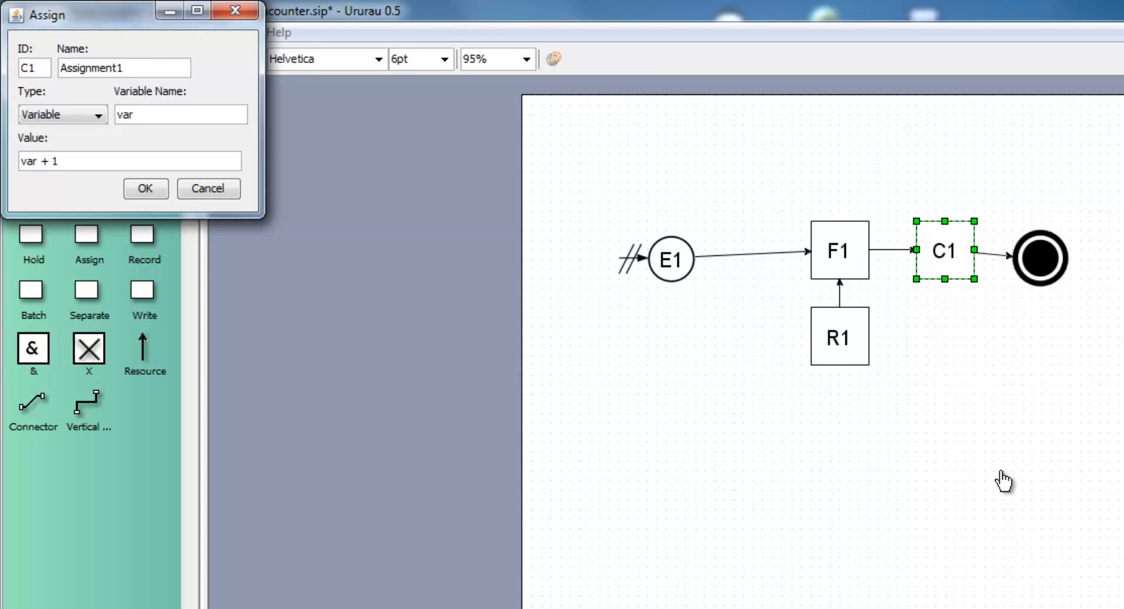
pyautogui.click(91, 163)
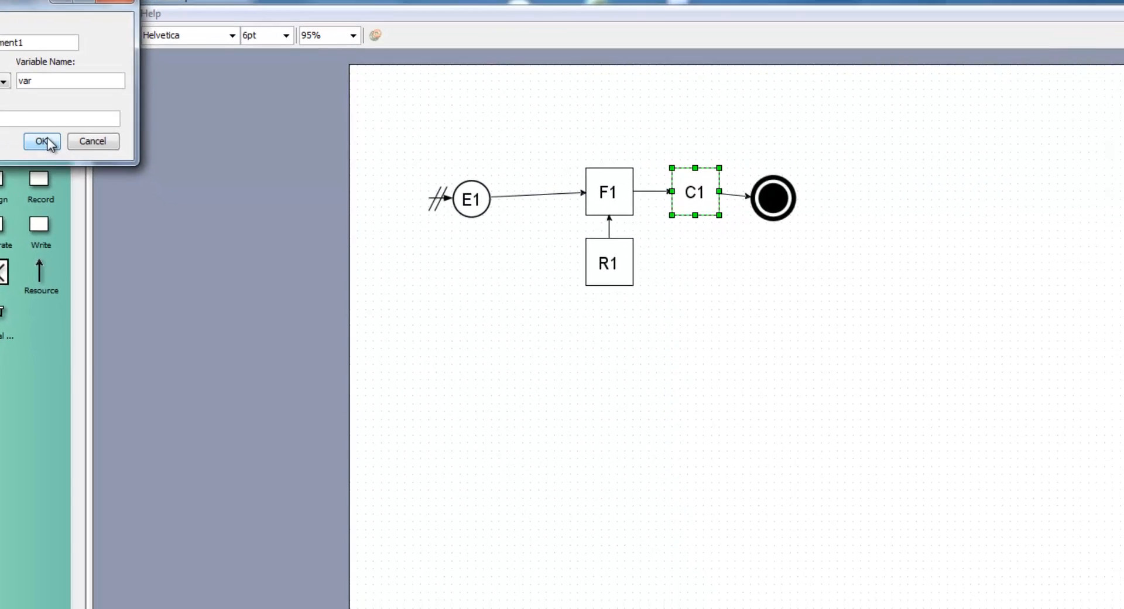
pyautogui.click(50, 142)
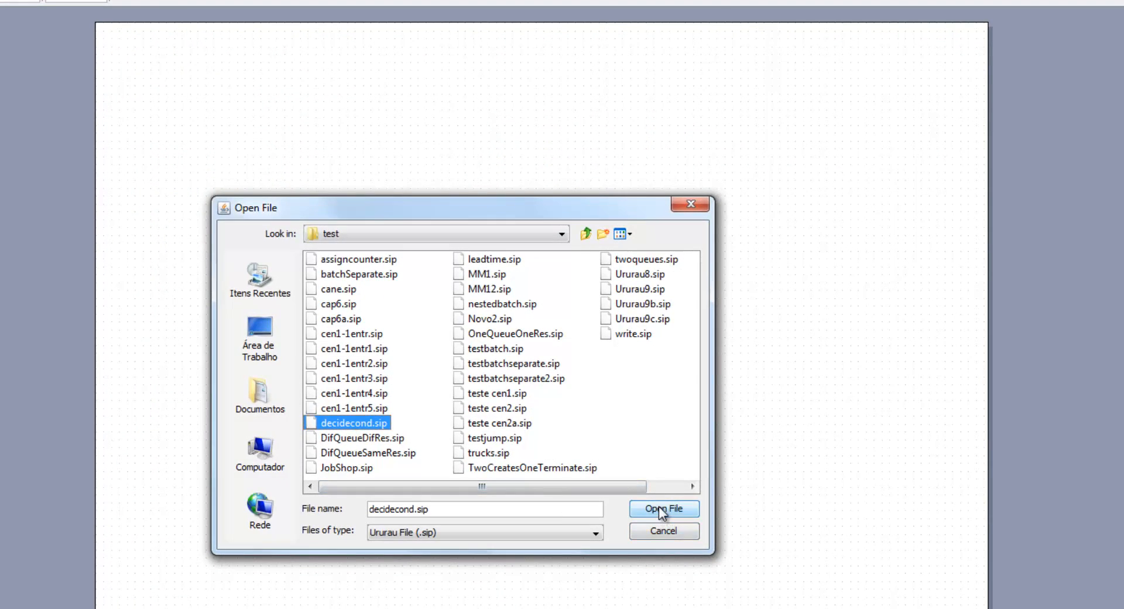
# Open decidecond.sip and set the record block R1 following function F1 to type Time Interval with Attribute 1
pyautogui.click(659, 507)
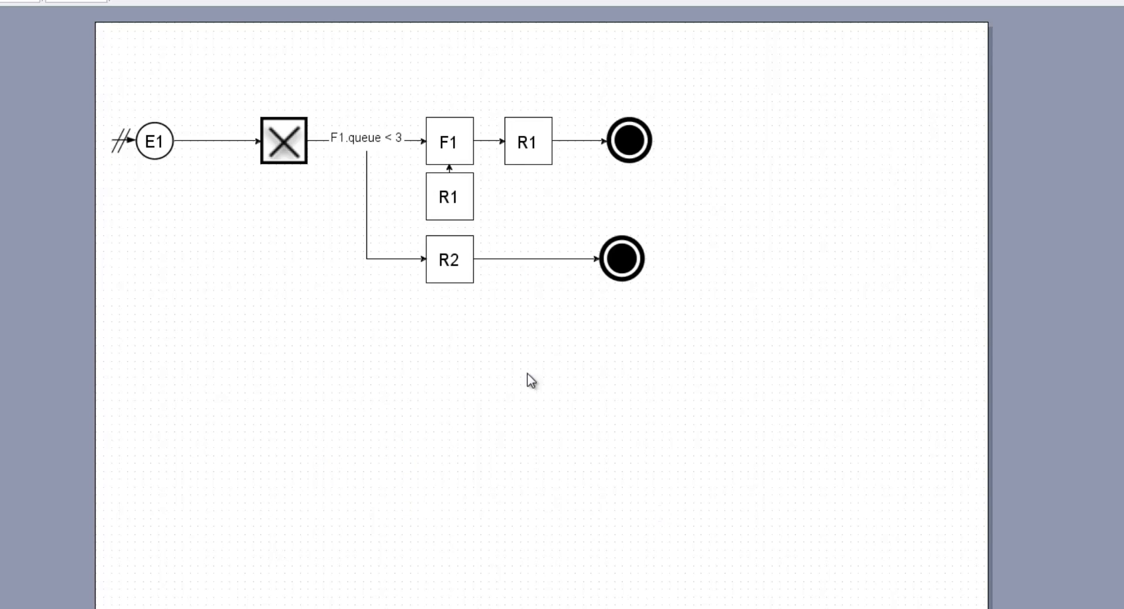
pyautogui.moveTo(579, 52); pyautogui.dragTo(493, 205)
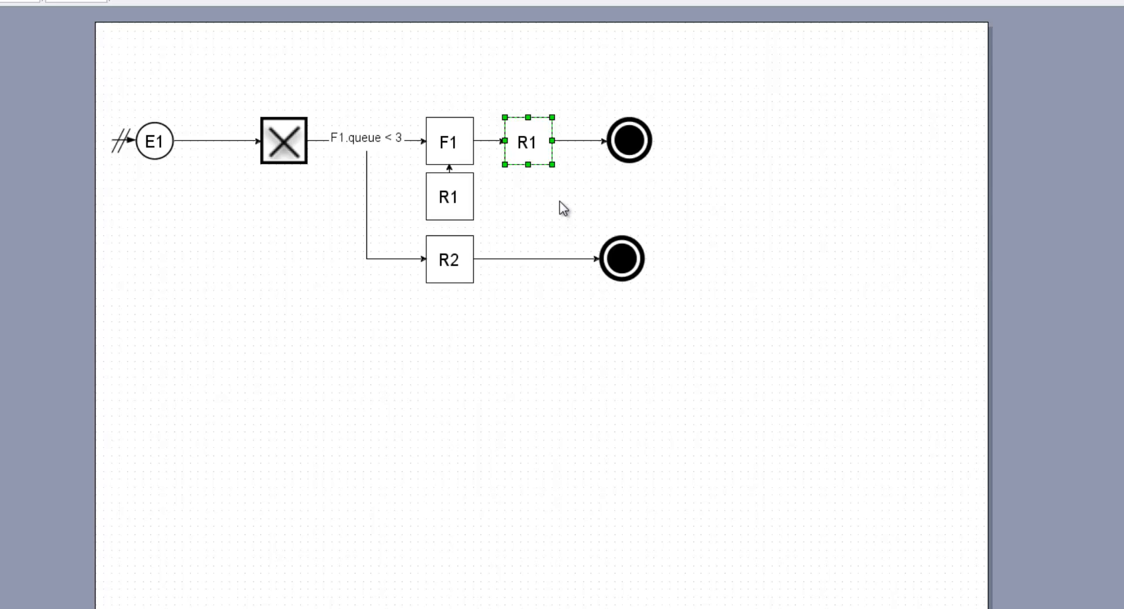
pyautogui.rightClick(525, 143)
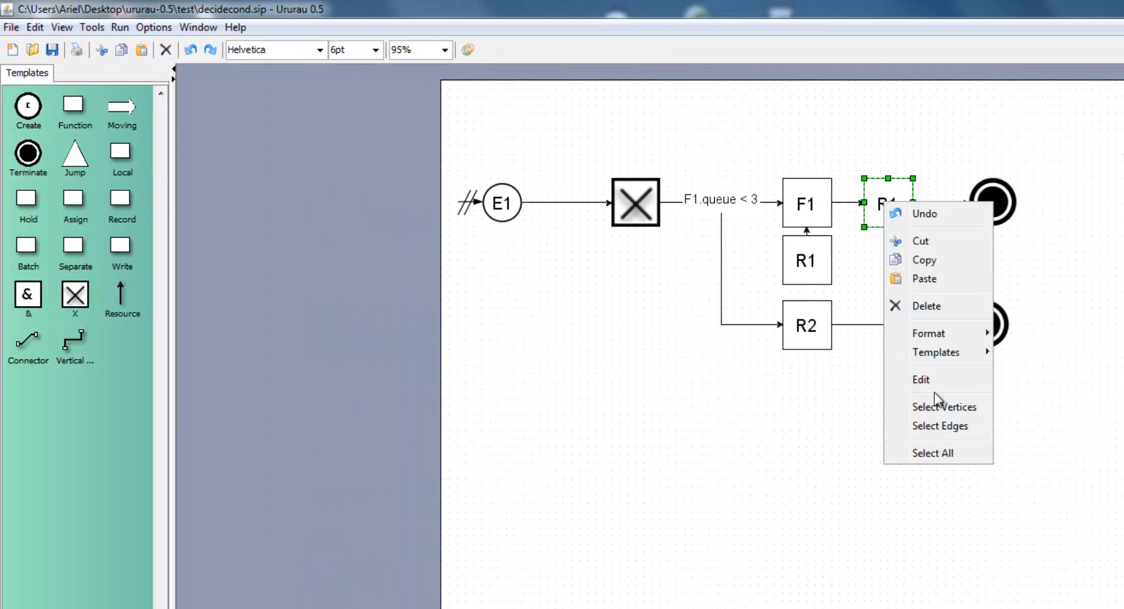
pyautogui.click(930, 381)
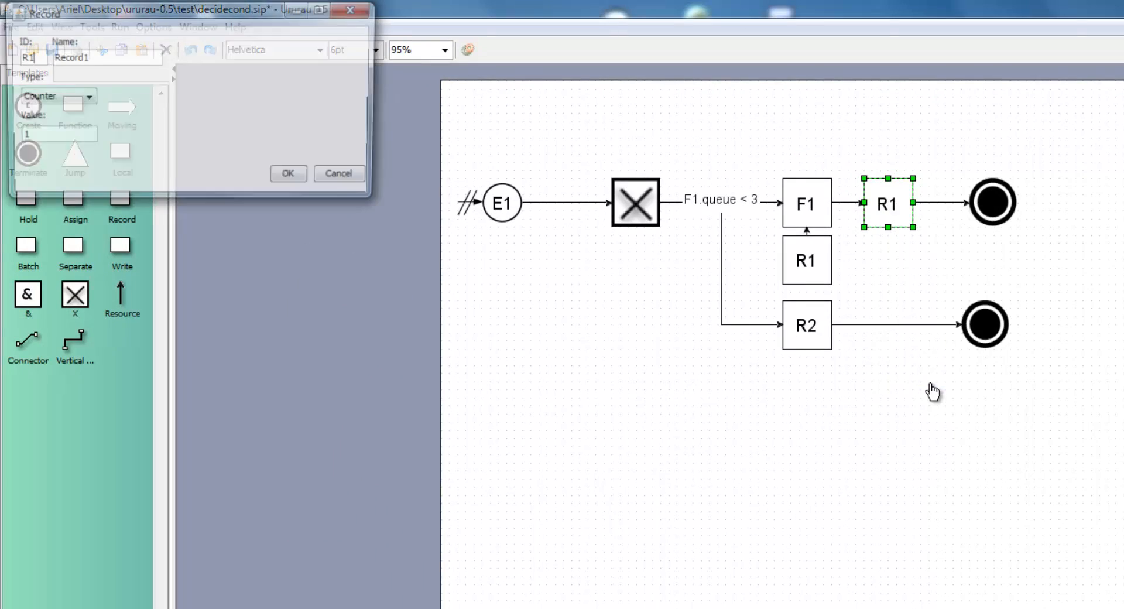
pyautogui.click(74, 98)
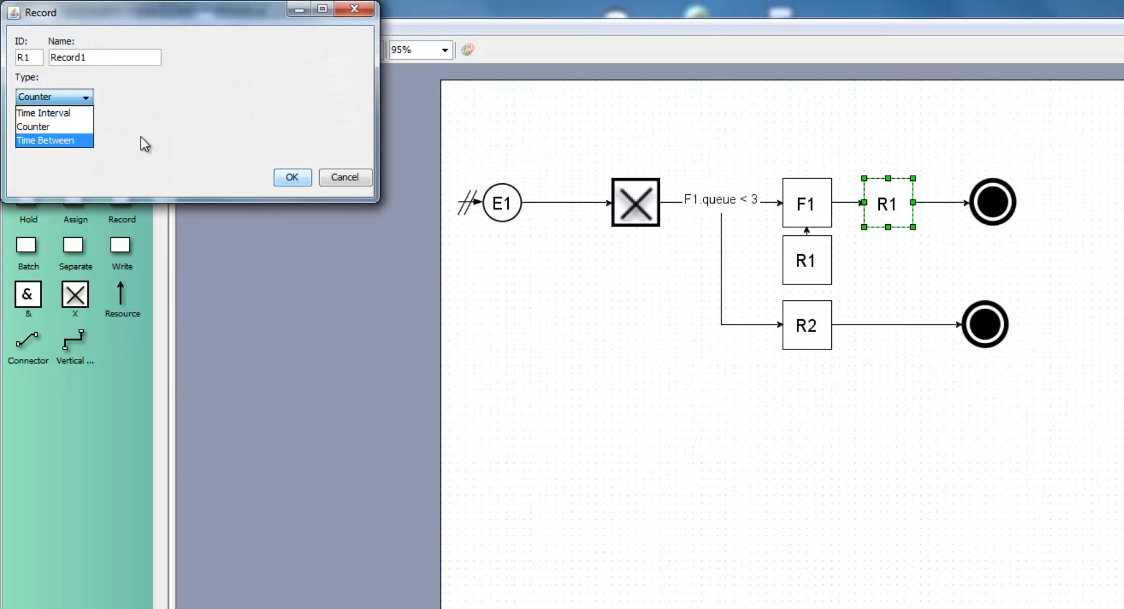
pyautogui.click(66, 116)
pyautogui.click(357, 98)
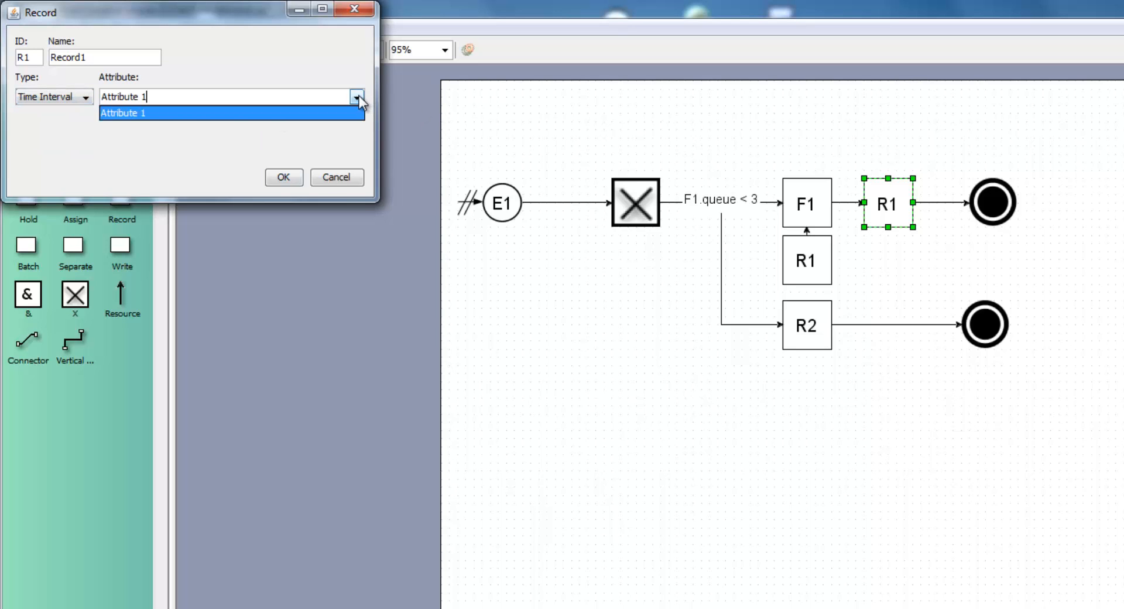
pyautogui.click(349, 114)
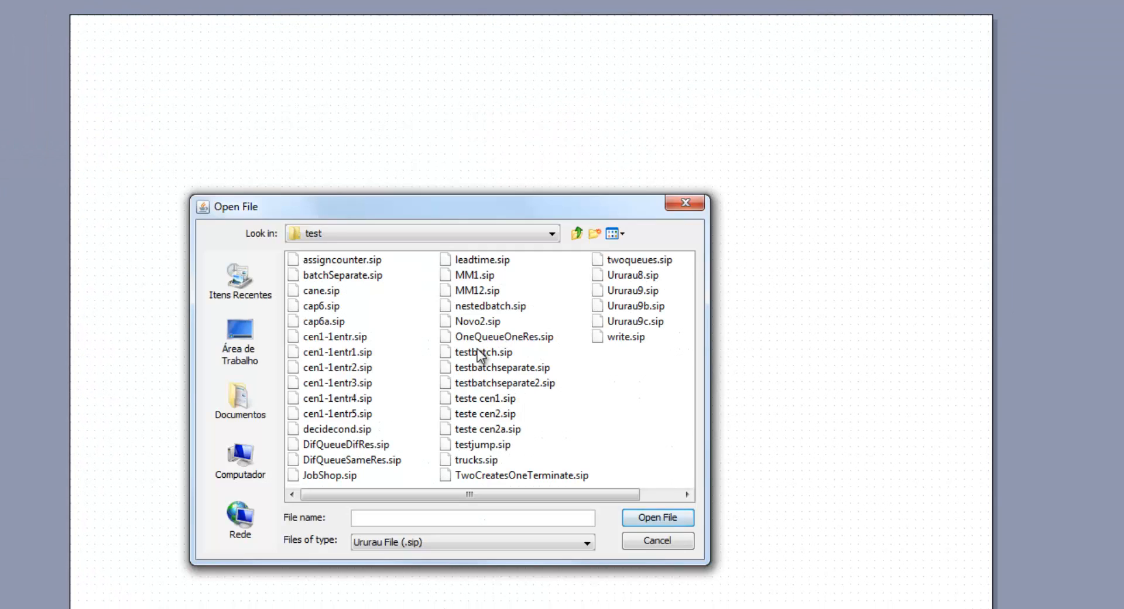
# Open testbatch.sip and set the type of batch block L1 to Temporary
pyautogui.click(478, 351)
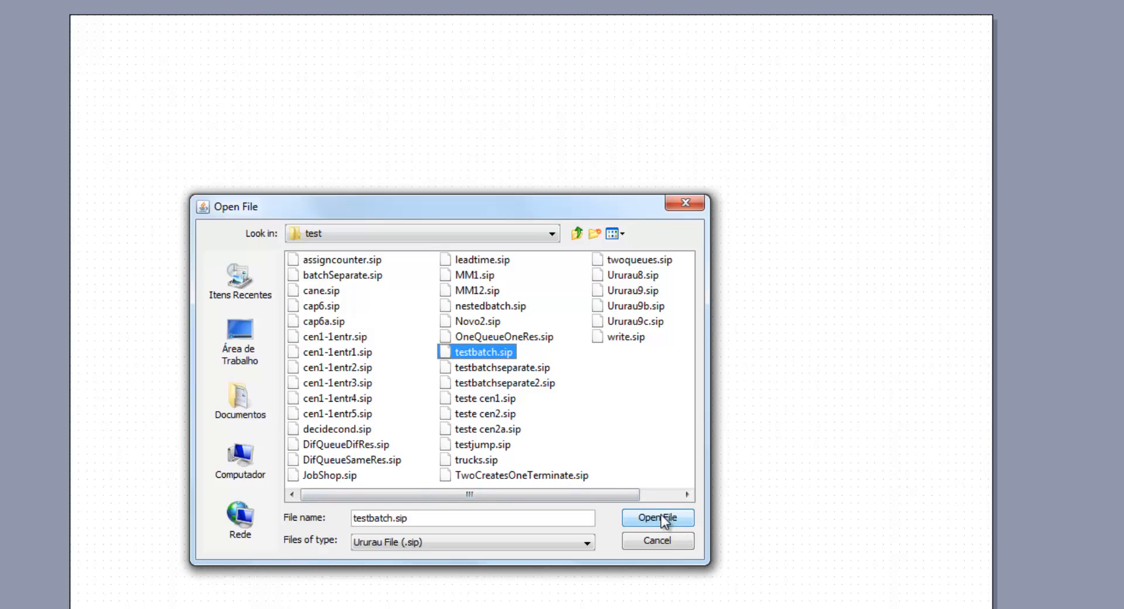
pyautogui.click(663, 518)
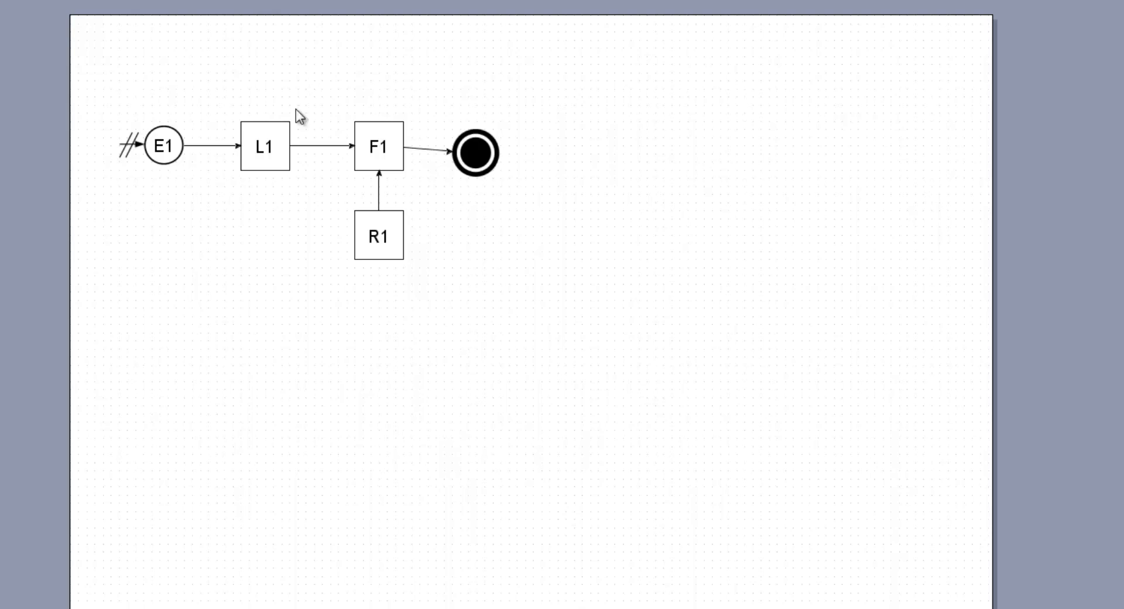
pyautogui.moveTo(299, 52); pyautogui.dragTo(254, 209)
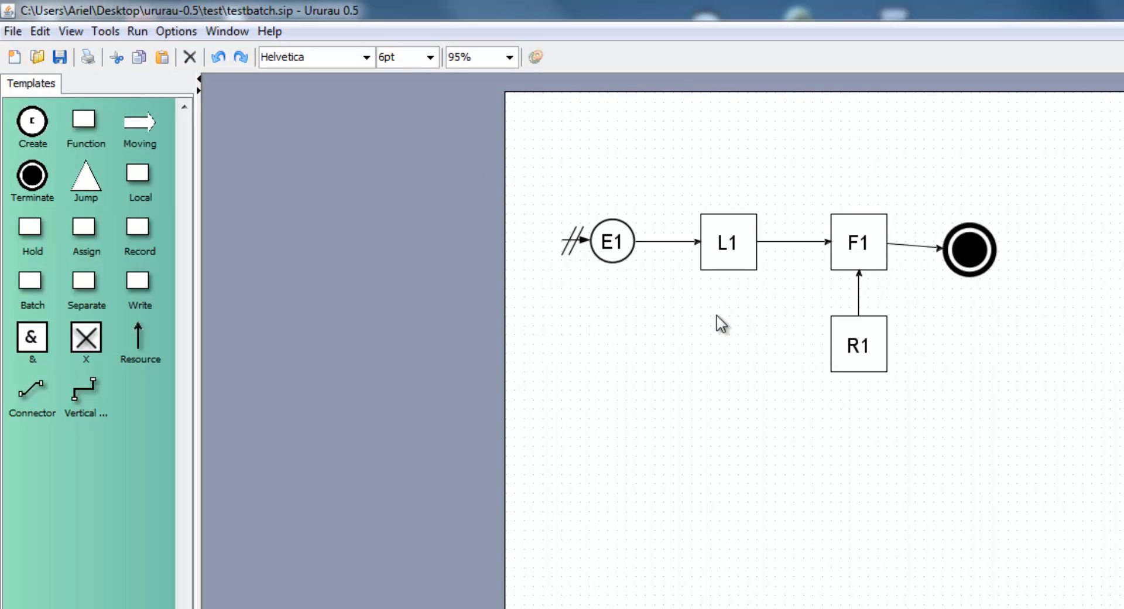
pyautogui.rightClick(723, 243)
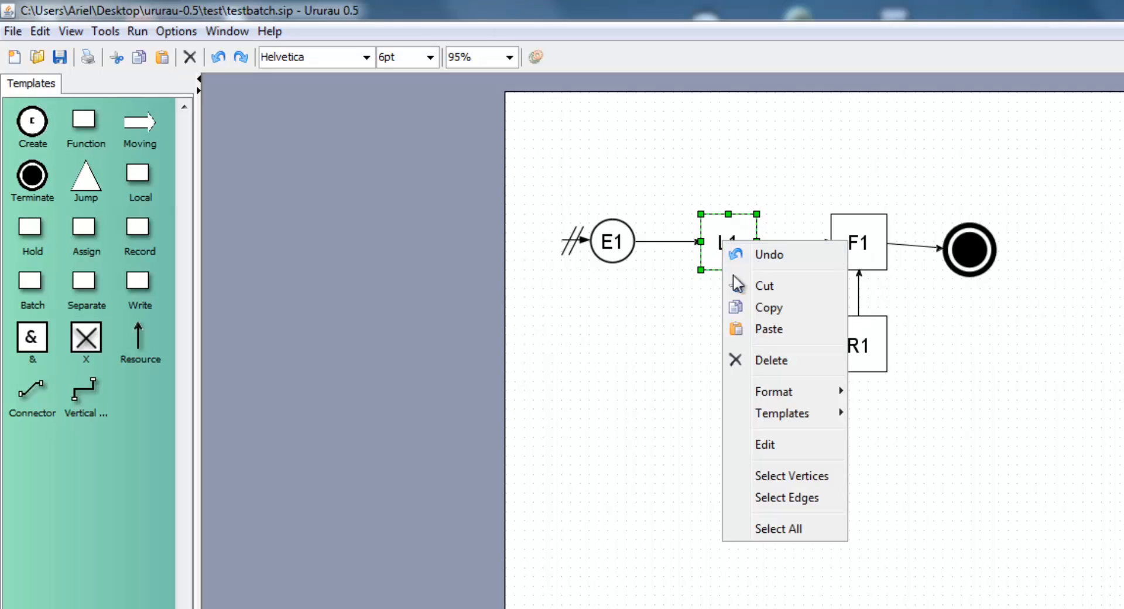
pyautogui.click(785, 446)
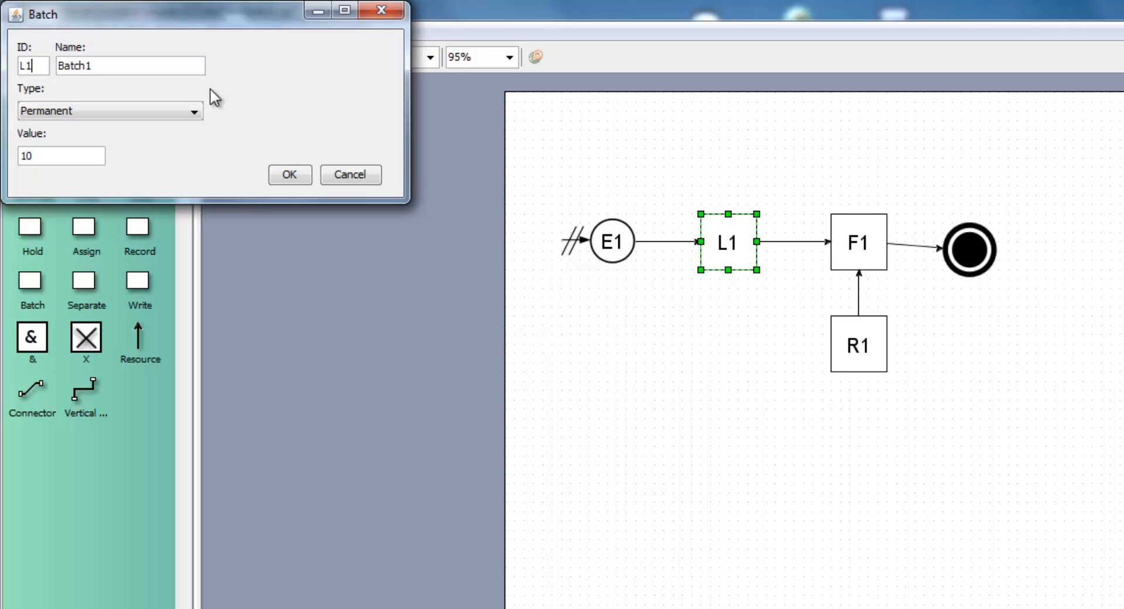
pyautogui.click(188, 112)
pyautogui.click(170, 140)
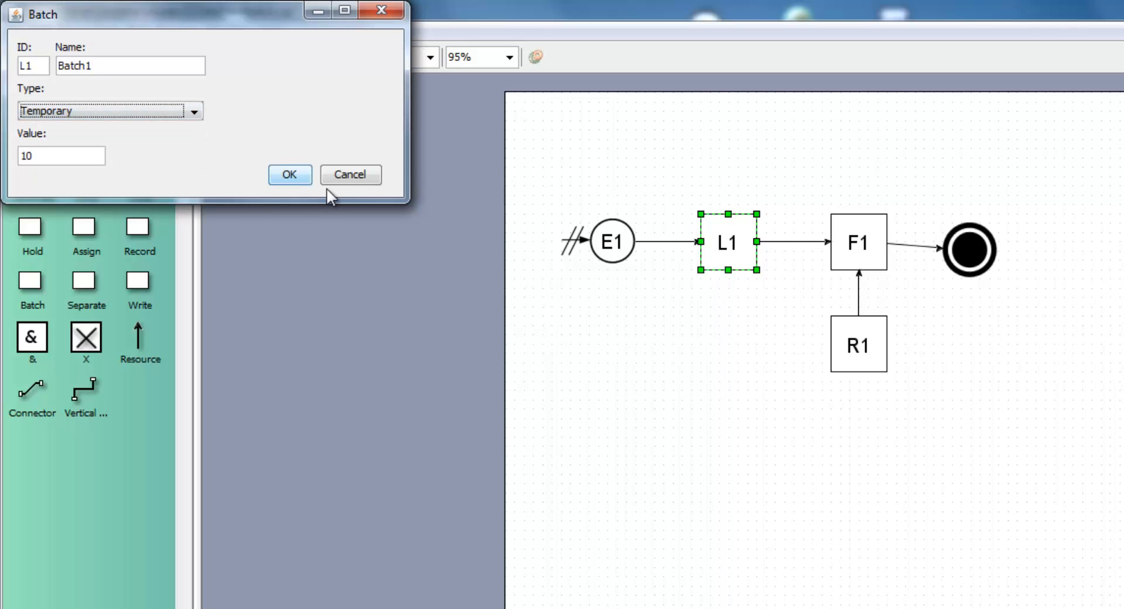
pyautogui.click(298, 174)
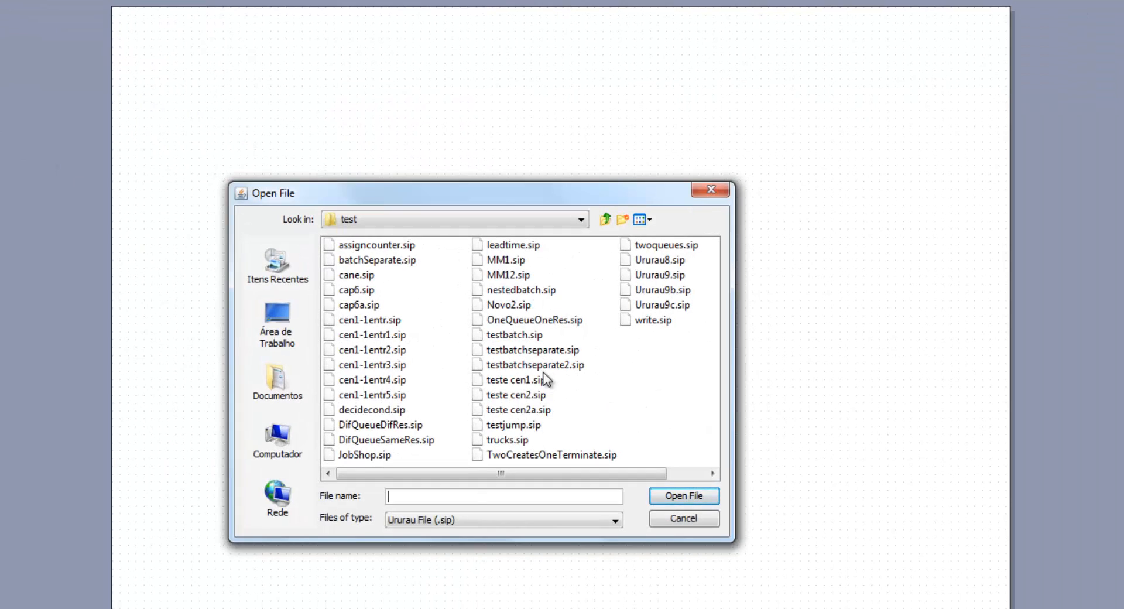
# Open testbatchseparate2.sip and select its batch block L1 and separate block S1 in the flow
pyautogui.click(542, 366)
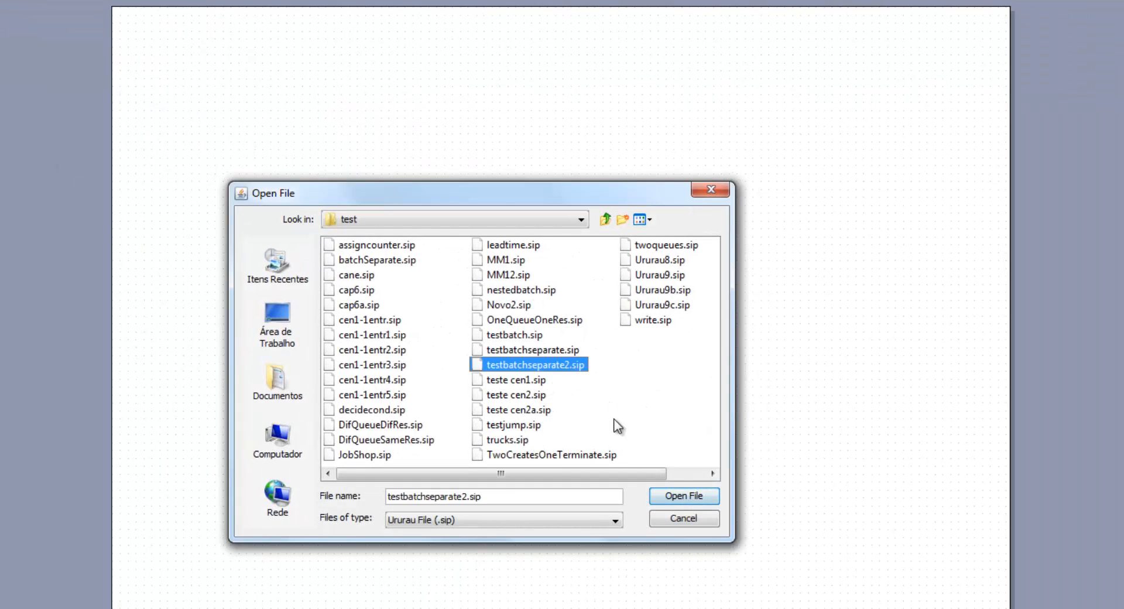
pyautogui.click(705, 498)
pyautogui.moveTo(672, 158); pyautogui.dragTo(588, 303)
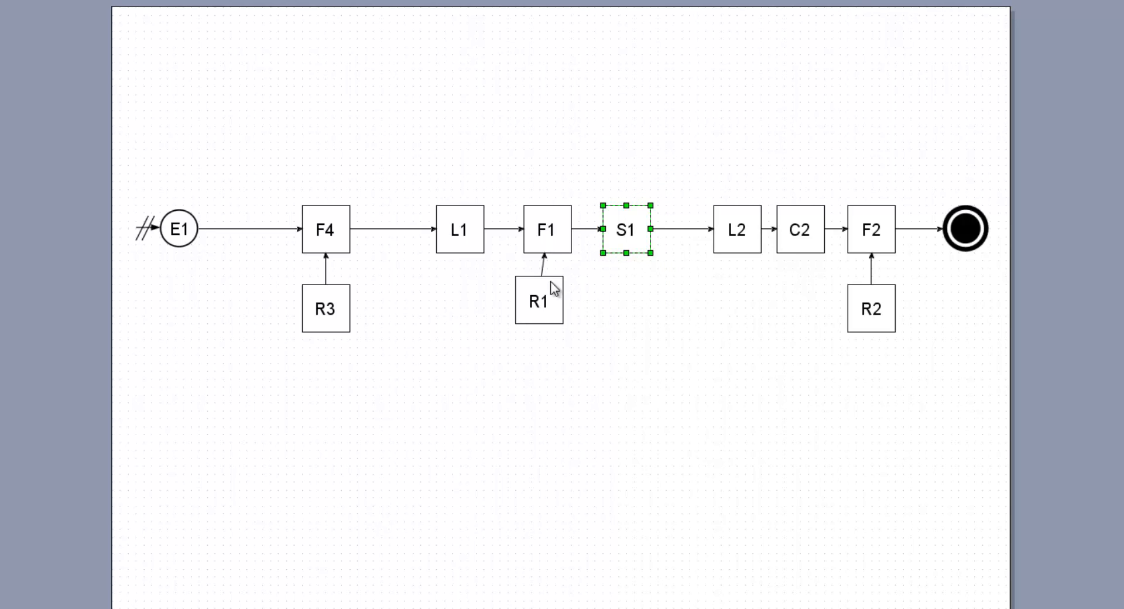
pyautogui.moveTo(501, 149); pyautogui.dragTo(427, 293)
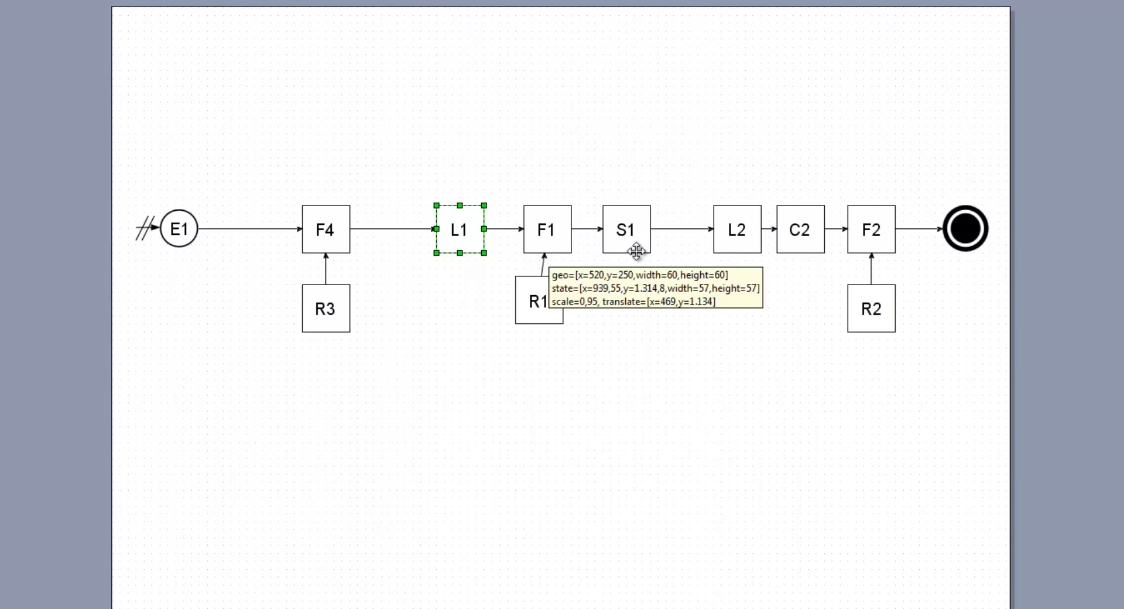
pyautogui.moveTo(688, 189); pyautogui.dragTo(588, 304)
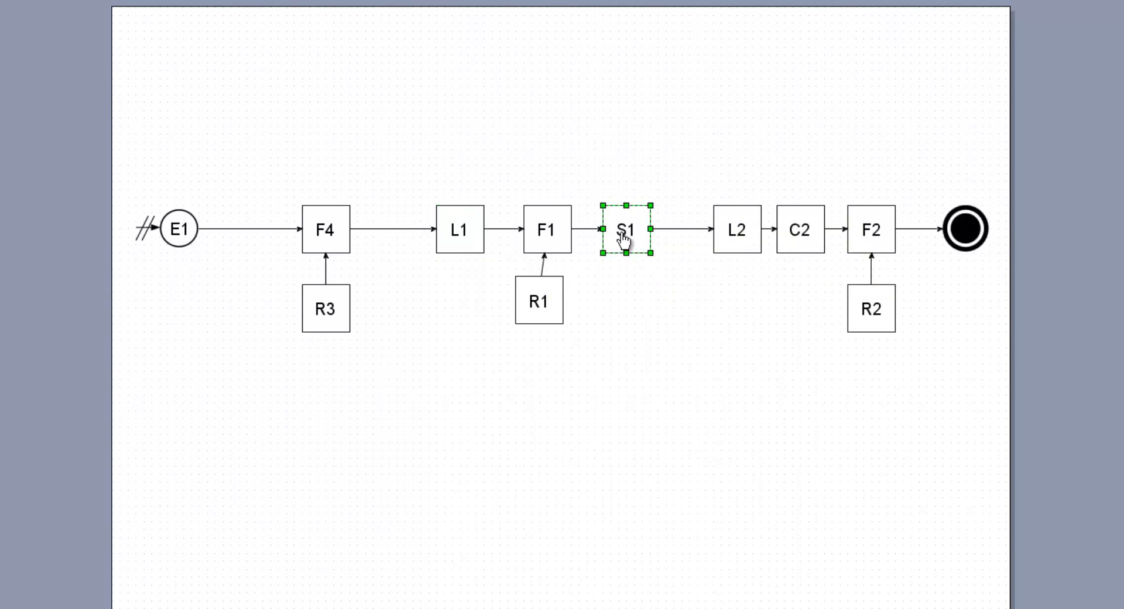
# View the settings of separate block S1 and close them without changes
pyautogui.rightClick(624, 237)
pyautogui.click(643, 418)
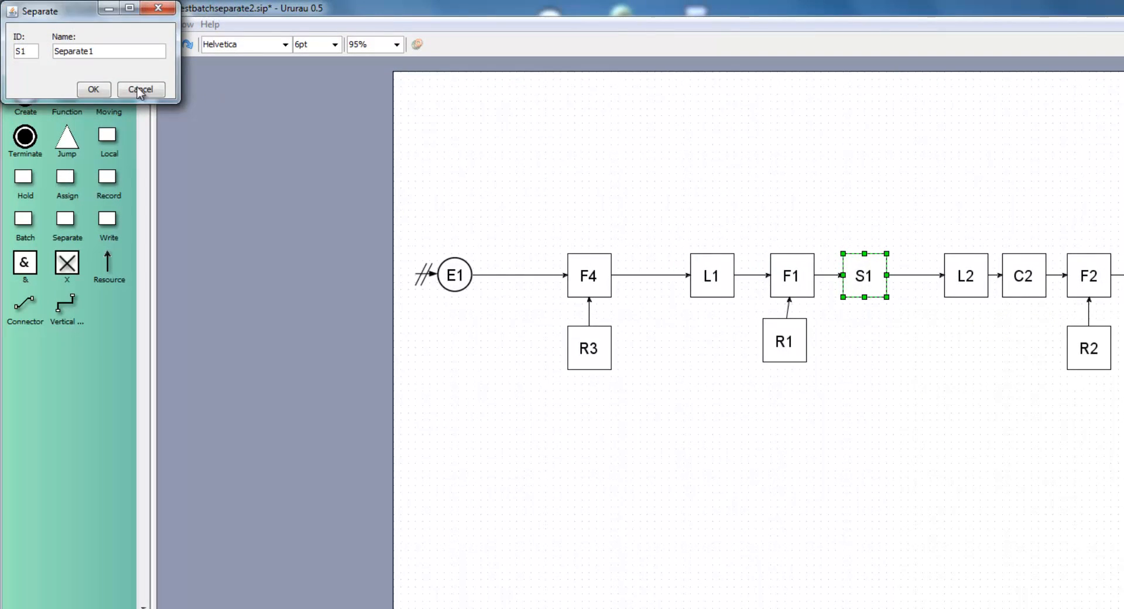
pyautogui.click(138, 87)
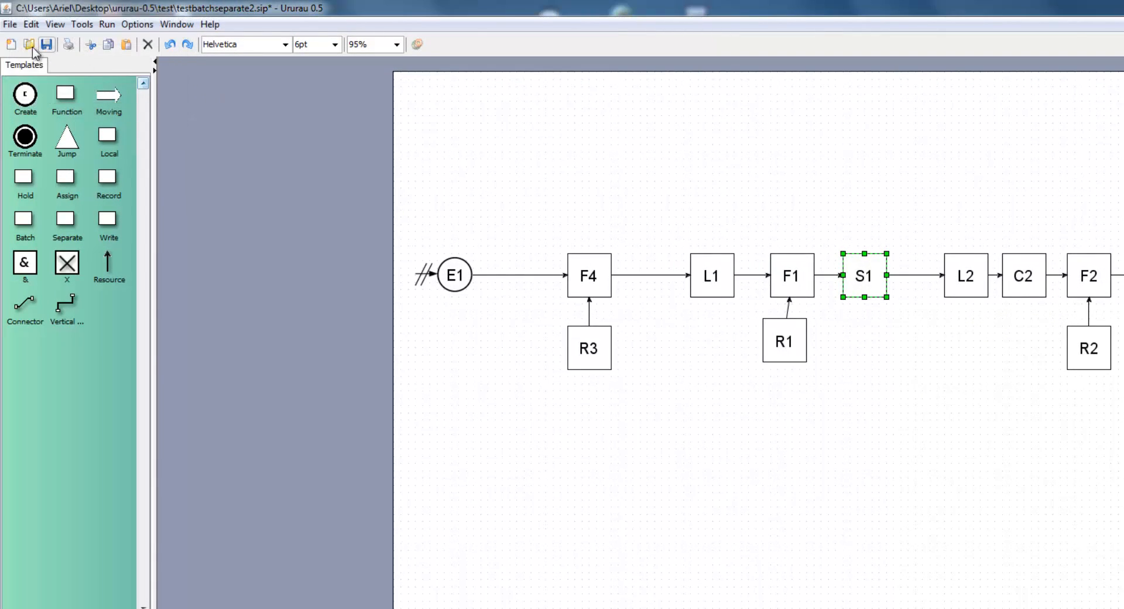
# Open the model write.sip from the test folder
pyautogui.click(29, 44)
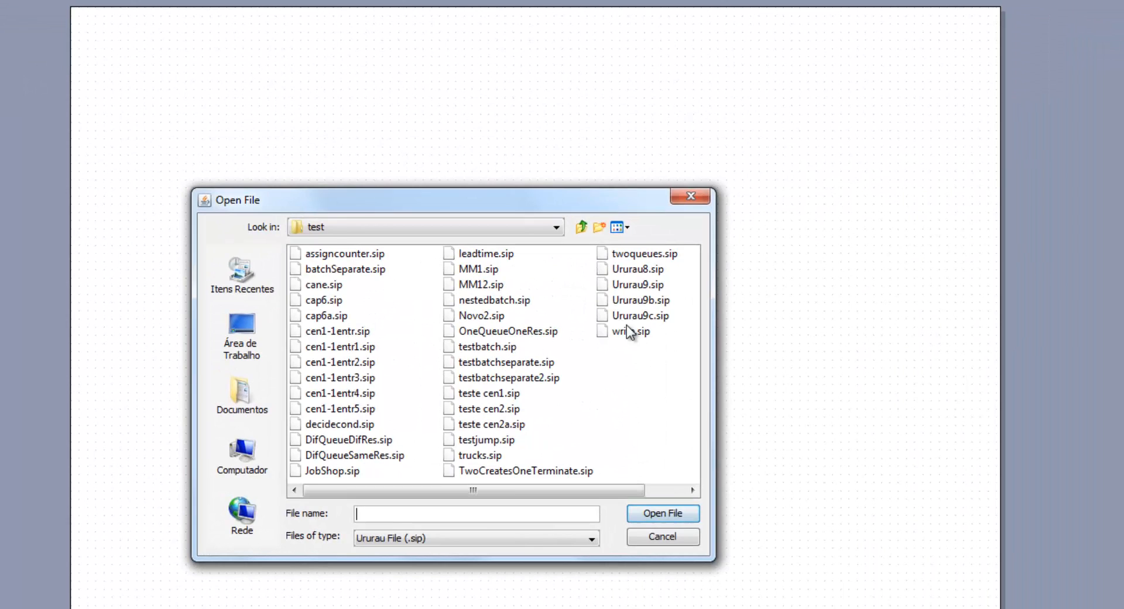
pyautogui.click(626, 327)
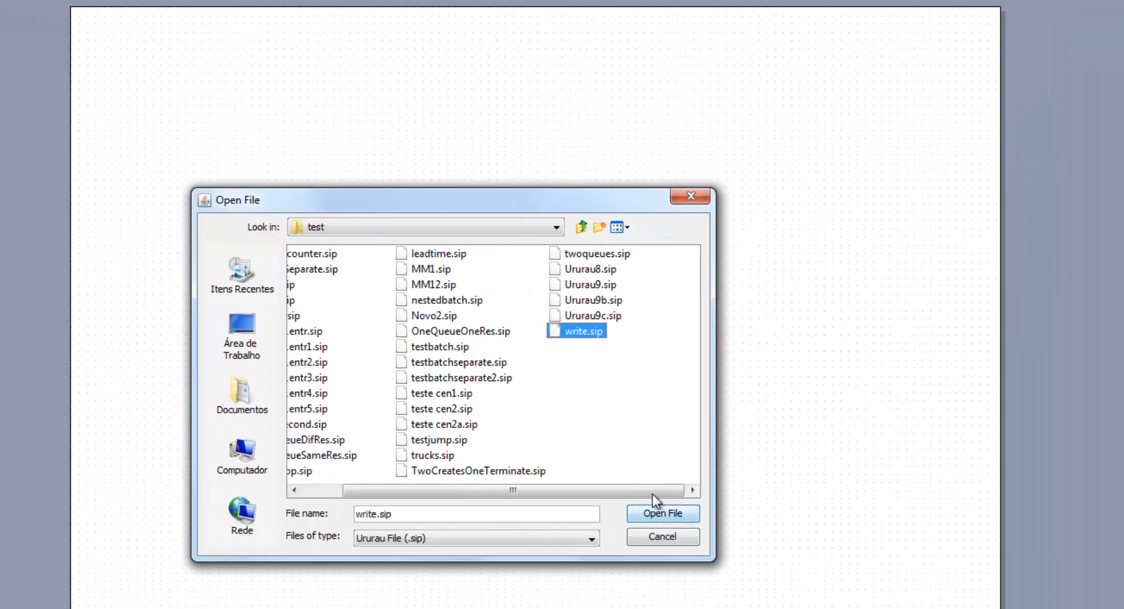
pyautogui.click(659, 511)
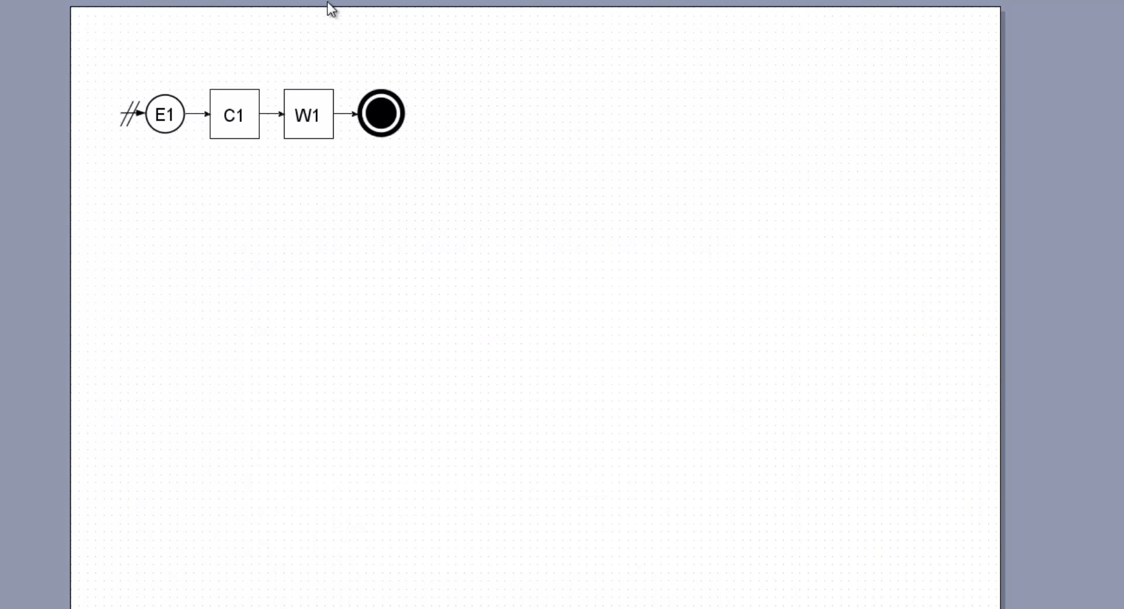
# Review the type, variable name and output file settings of write block W1, and accept them
pyautogui.click(308, 114)
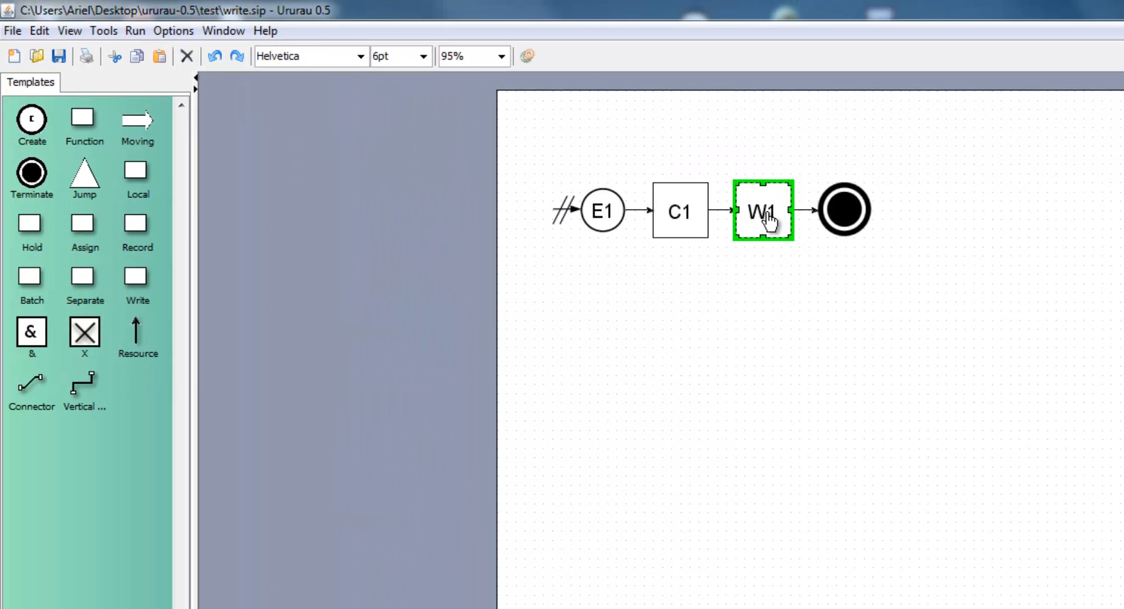
pyautogui.rightClick(766, 220)
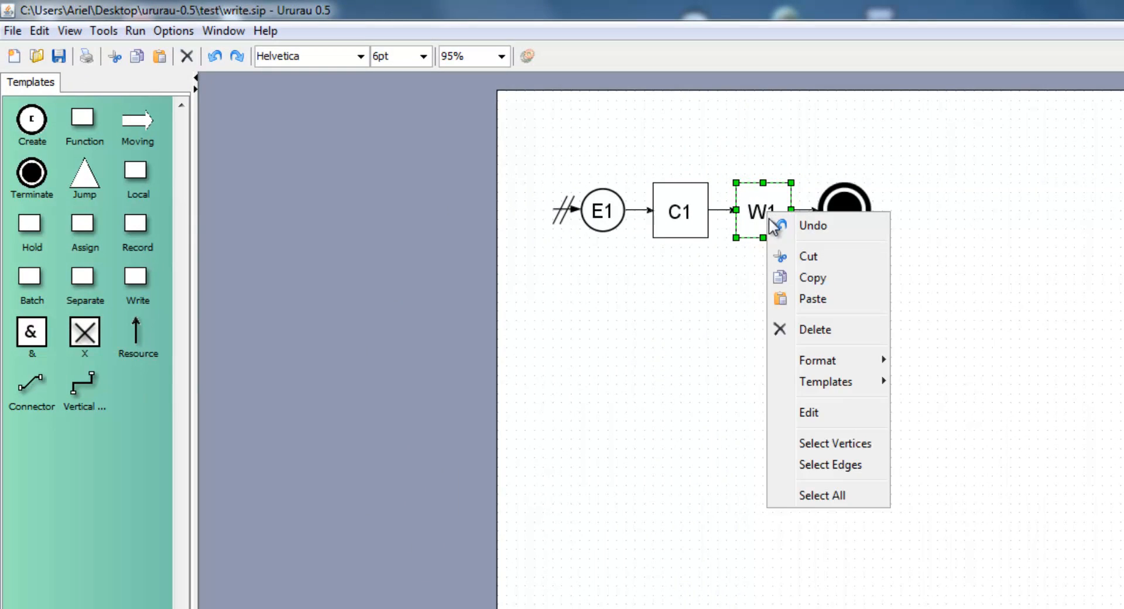
pyautogui.click(797, 417)
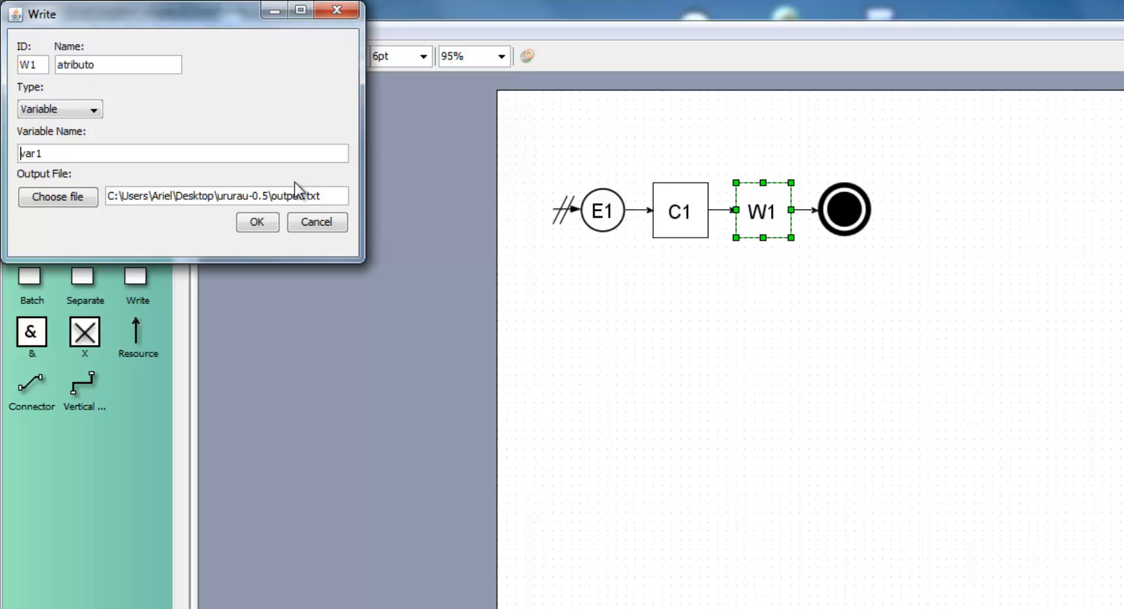
pyautogui.click(257, 222)
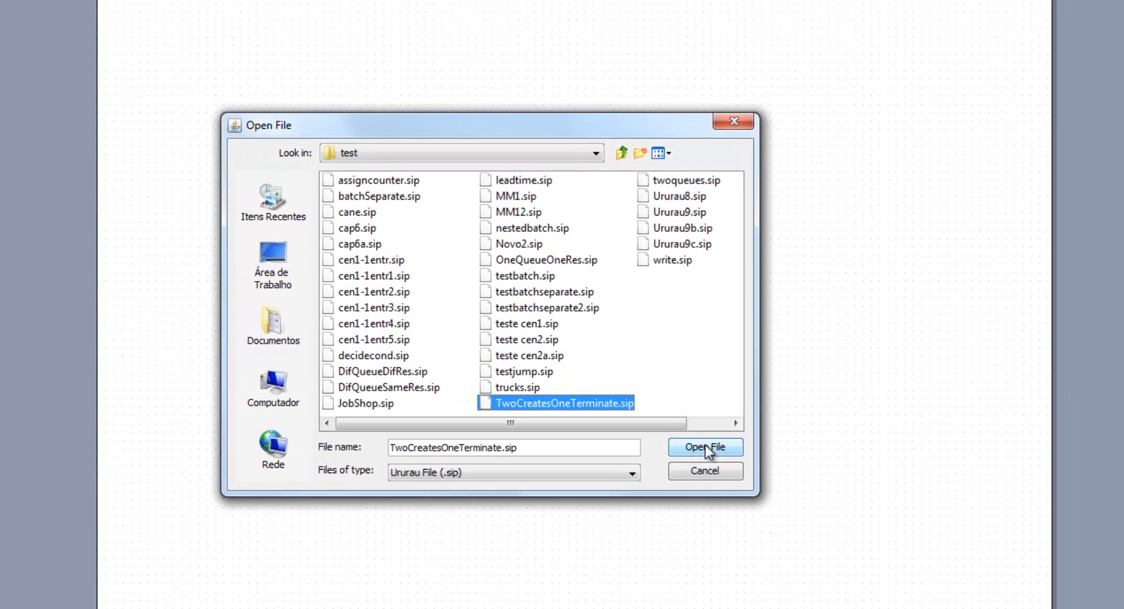
# Open TwoCreatesOneTerminate.sip and examine the & block and the connectors joining F1 and F2 to it
pyautogui.click(705, 446)
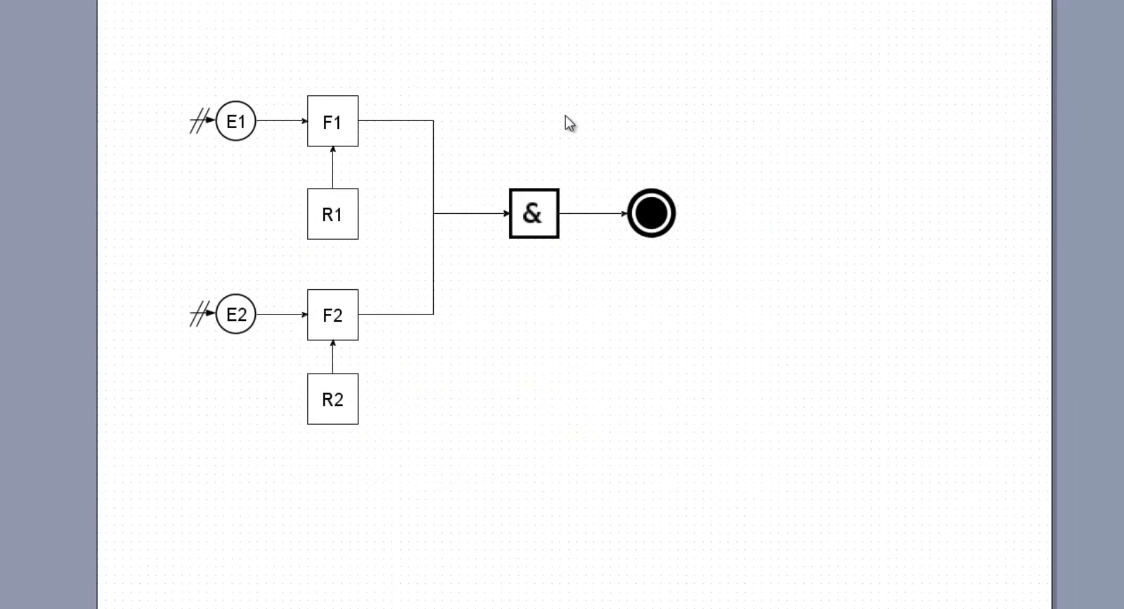
pyautogui.click(534, 214)
pyautogui.click(392, 120)
pyautogui.click(433, 266)
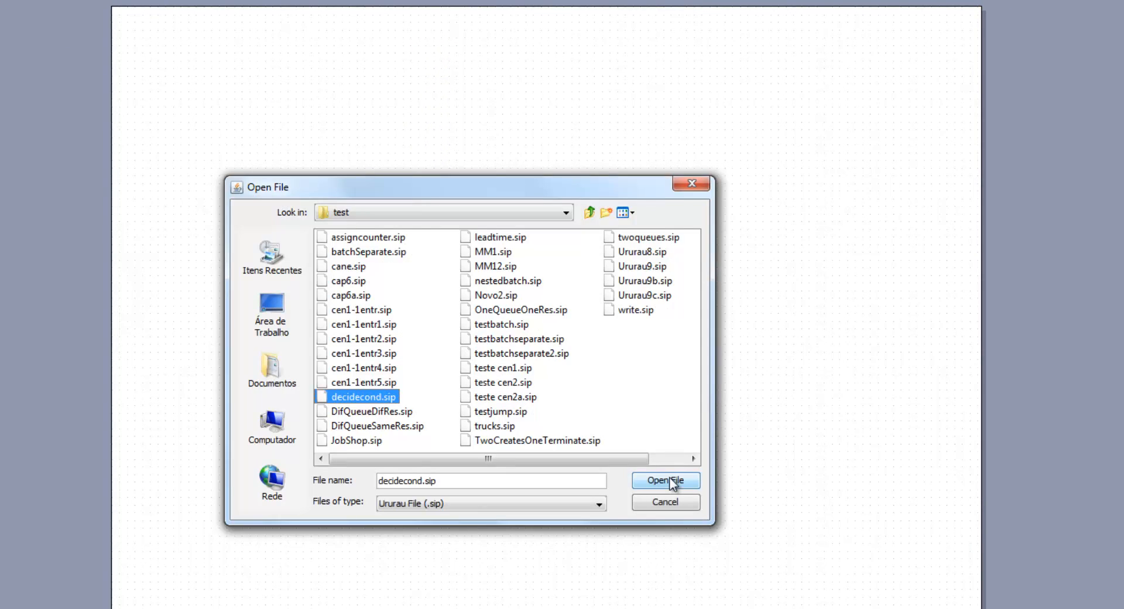
# Open decidecond.sip and set the type of the X decision block to 2-way-by-chance
pyautogui.click(670, 481)
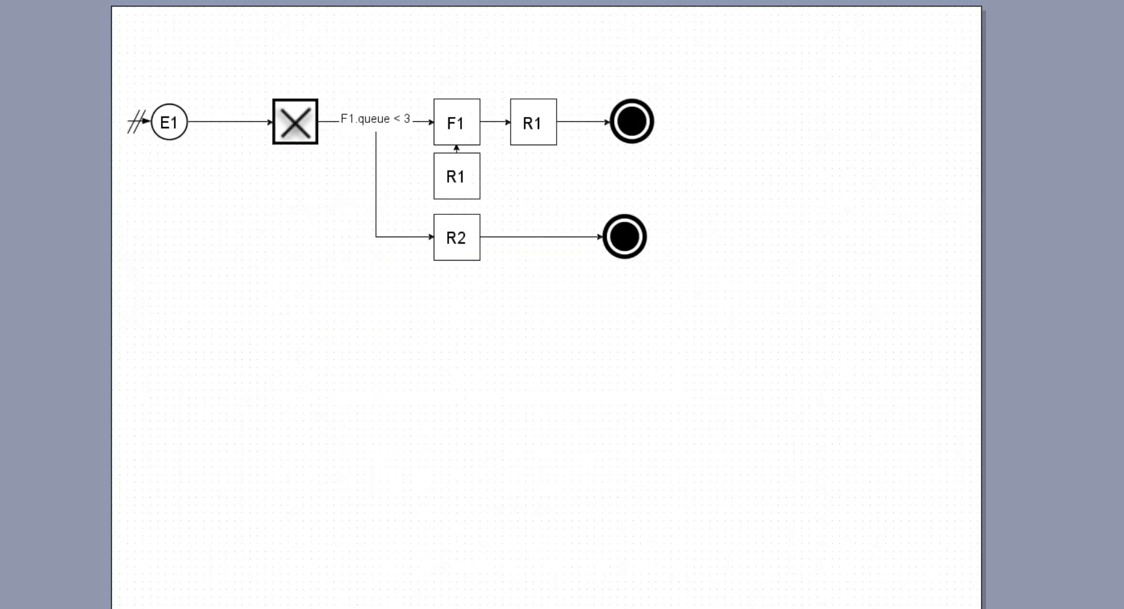
pyautogui.click(295, 121)
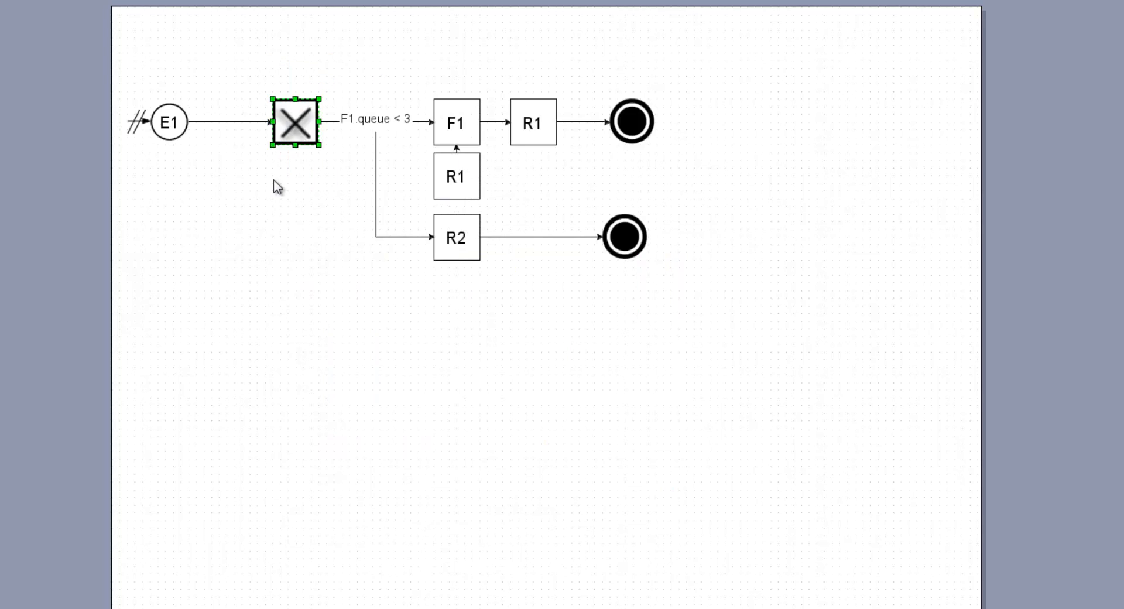
pyautogui.rightClick(300, 116)
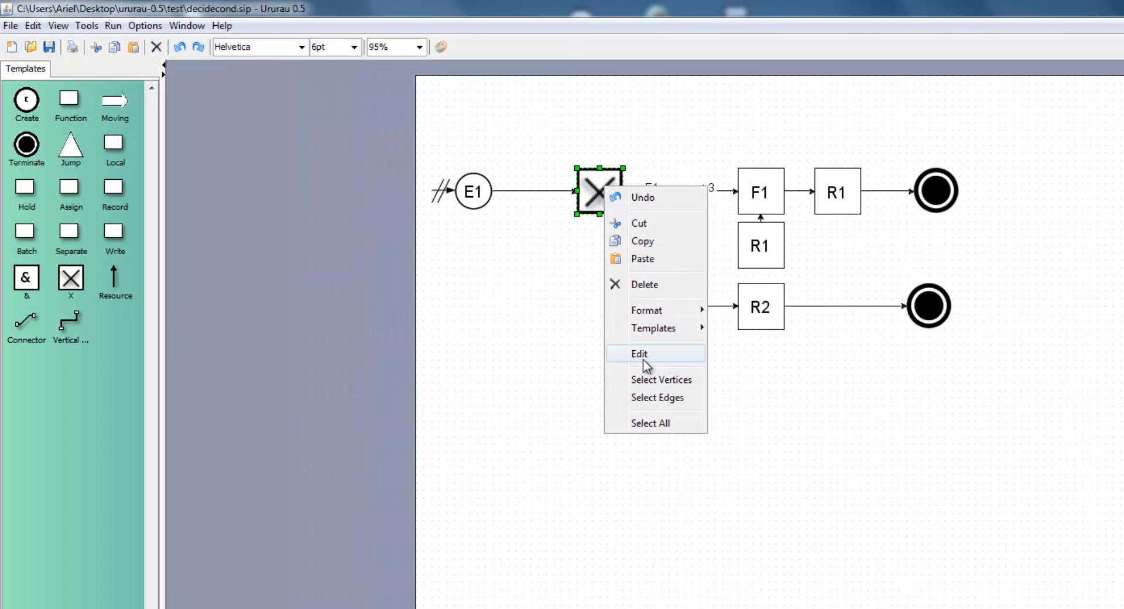
pyautogui.click(643, 358)
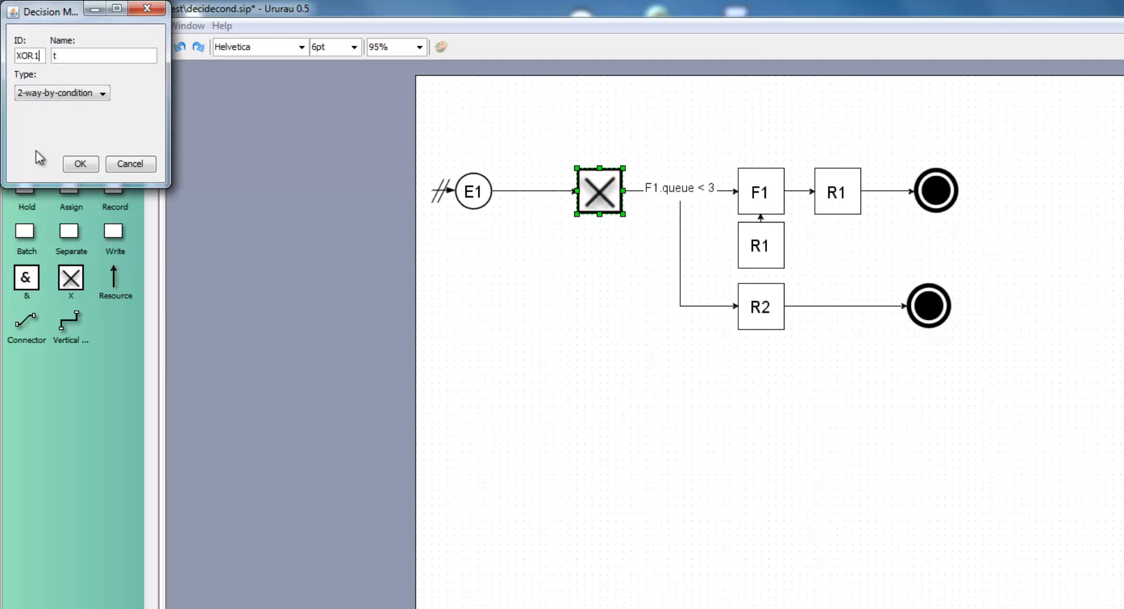
pyautogui.click(79, 92)
pyautogui.click(79, 103)
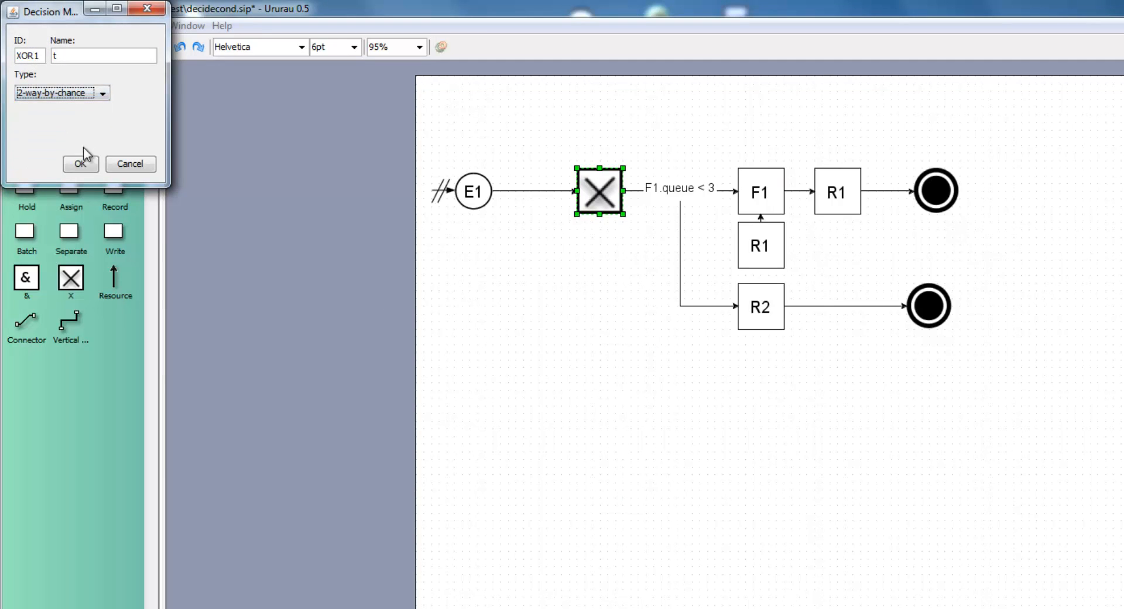
pyautogui.click(81, 170)
pyautogui.click(684, 145)
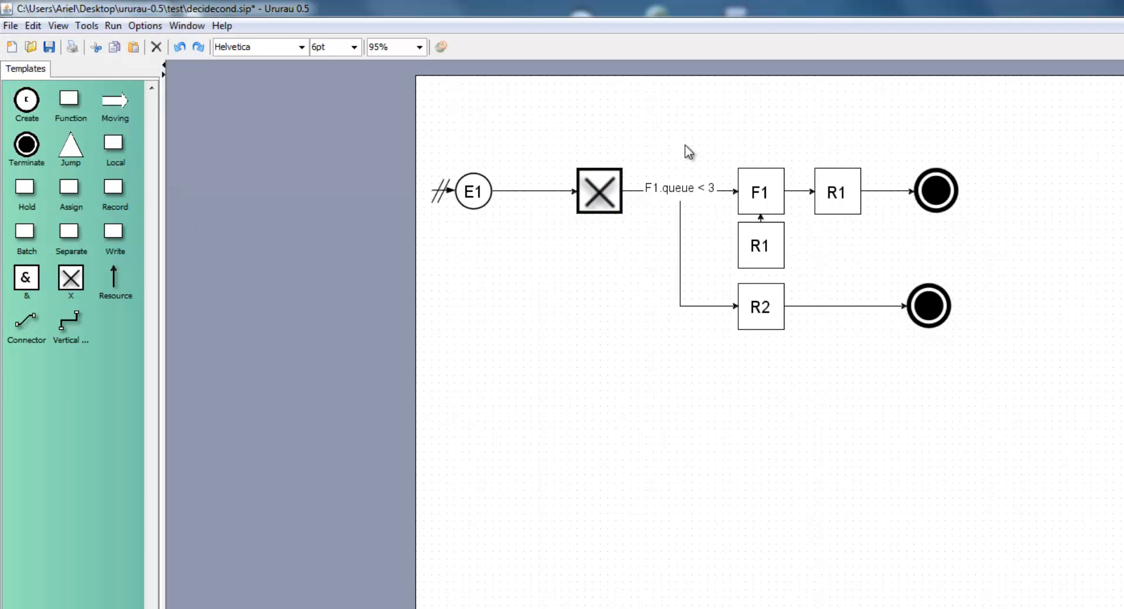
# Review the By Chance branch and percentage settings of the connector from the X block to F1, and accept them
pyautogui.click(675, 188)
pyautogui.rightClick(675, 190)
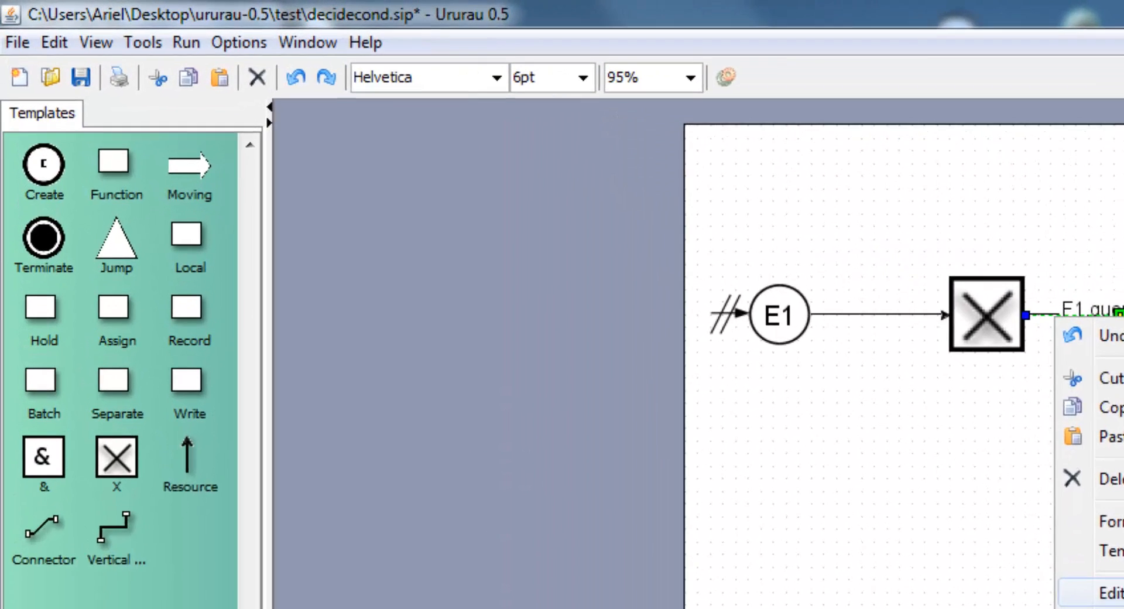
pyautogui.click(801, 407)
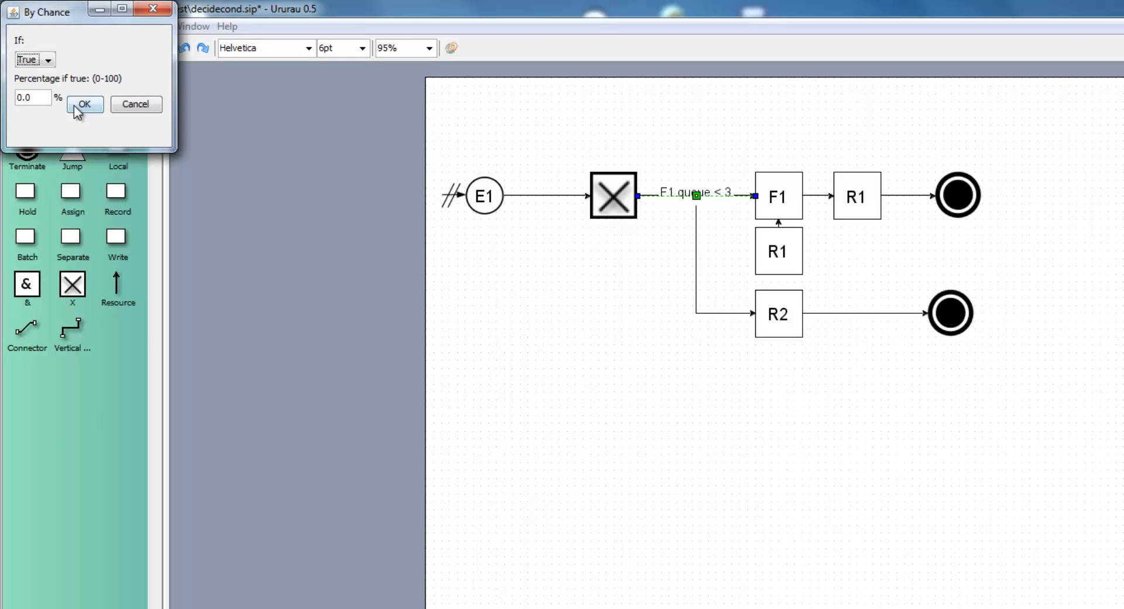
pyautogui.click(82, 104)
# Set the X decision block's type to 2-way-by-condition
pyautogui.rightClick(610, 200)
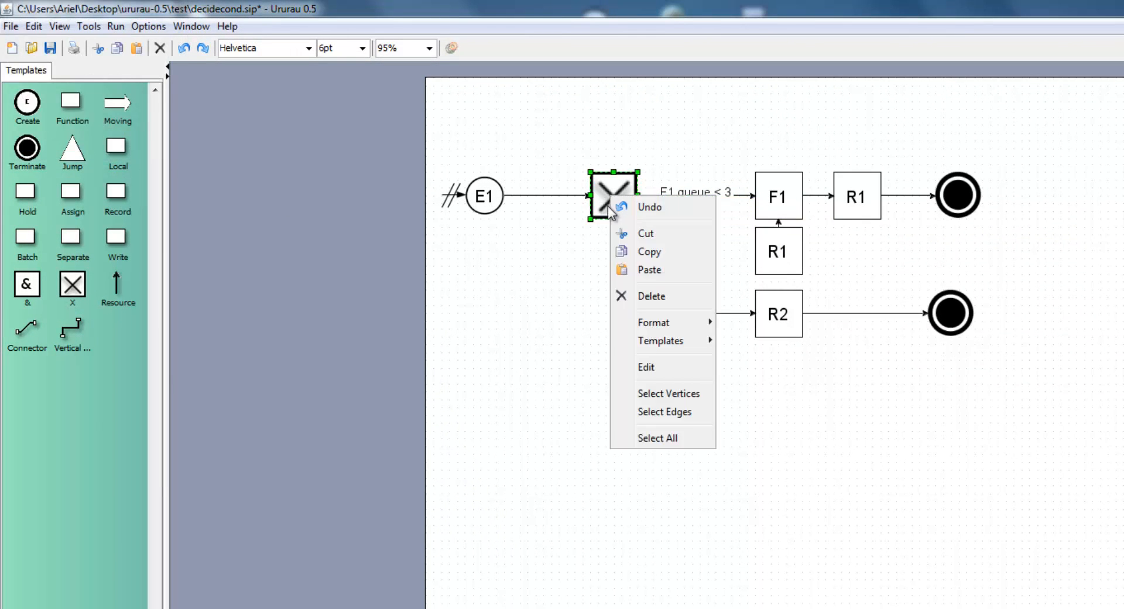
pyautogui.click(645, 367)
pyautogui.click(72, 95)
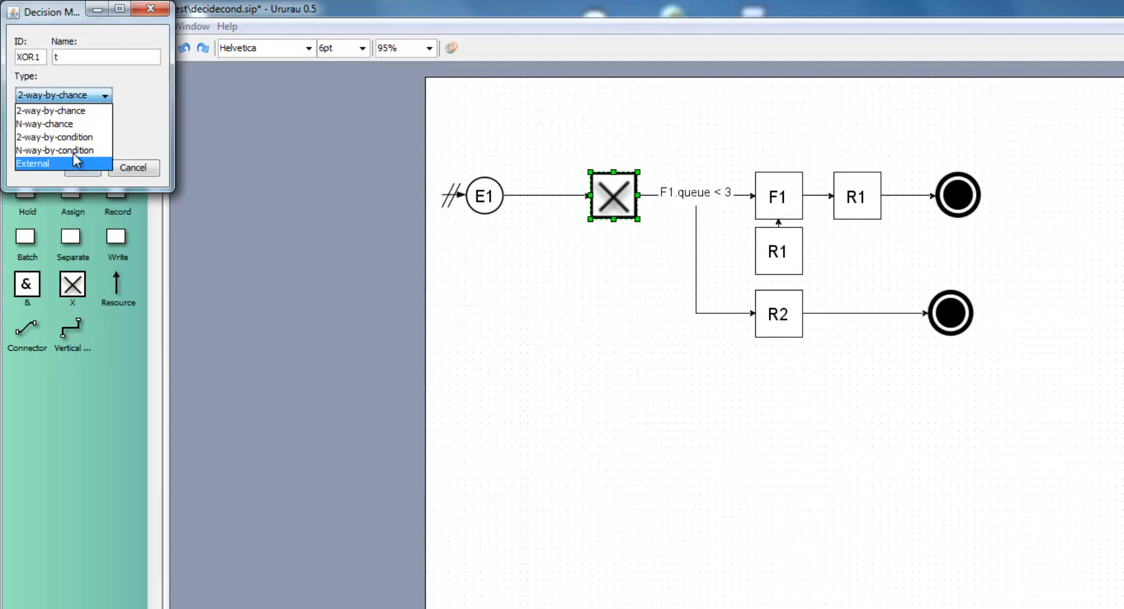
pyautogui.click(74, 137)
pyautogui.click(82, 168)
pyautogui.click(613, 314)
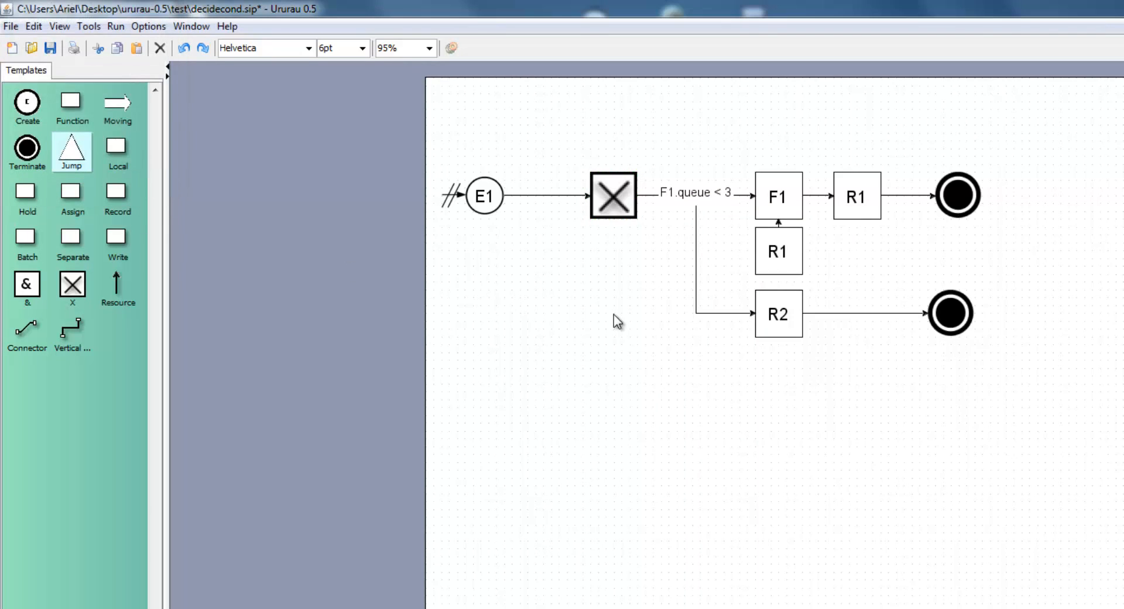
# Review the true-branch expression on the connector from X to F1, accept it, and examine the connector to R2
pyautogui.rightClick(649, 198)
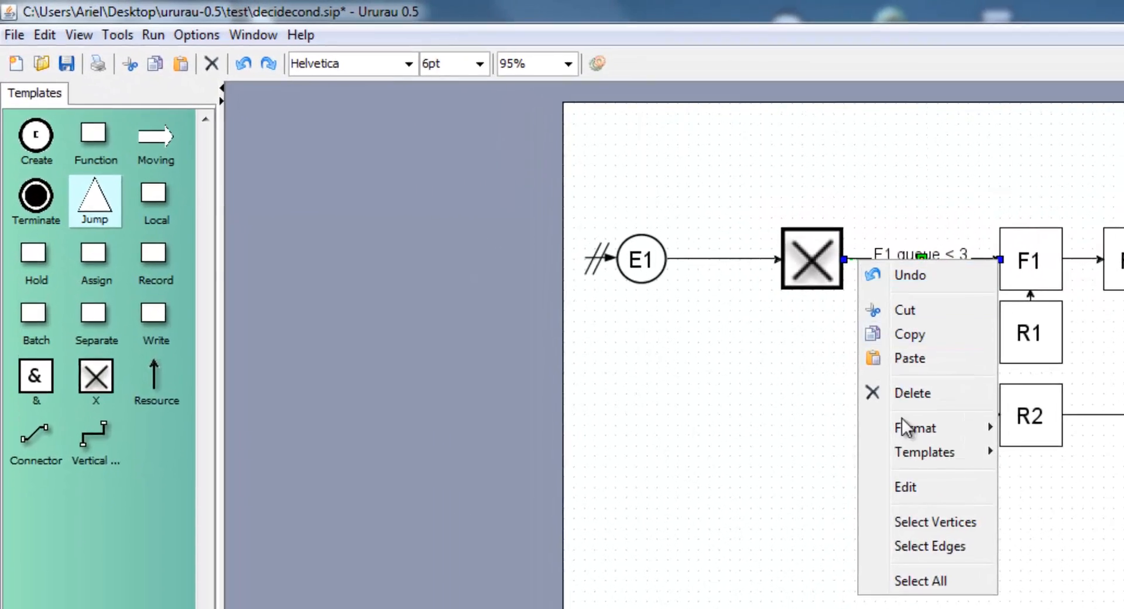
pyautogui.click(905, 486)
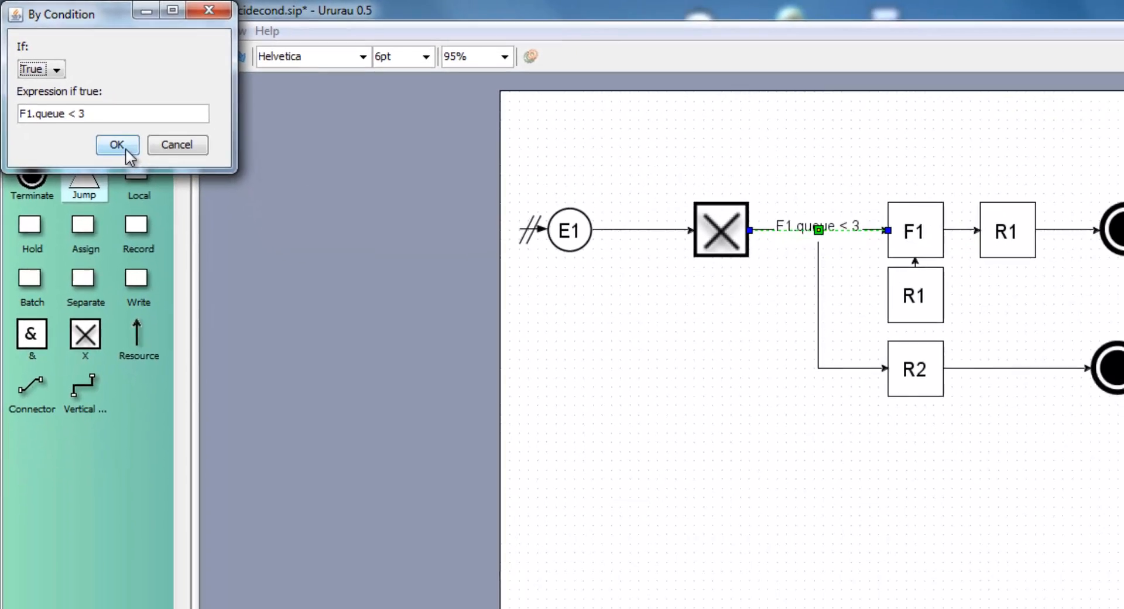
pyautogui.click(205, 244)
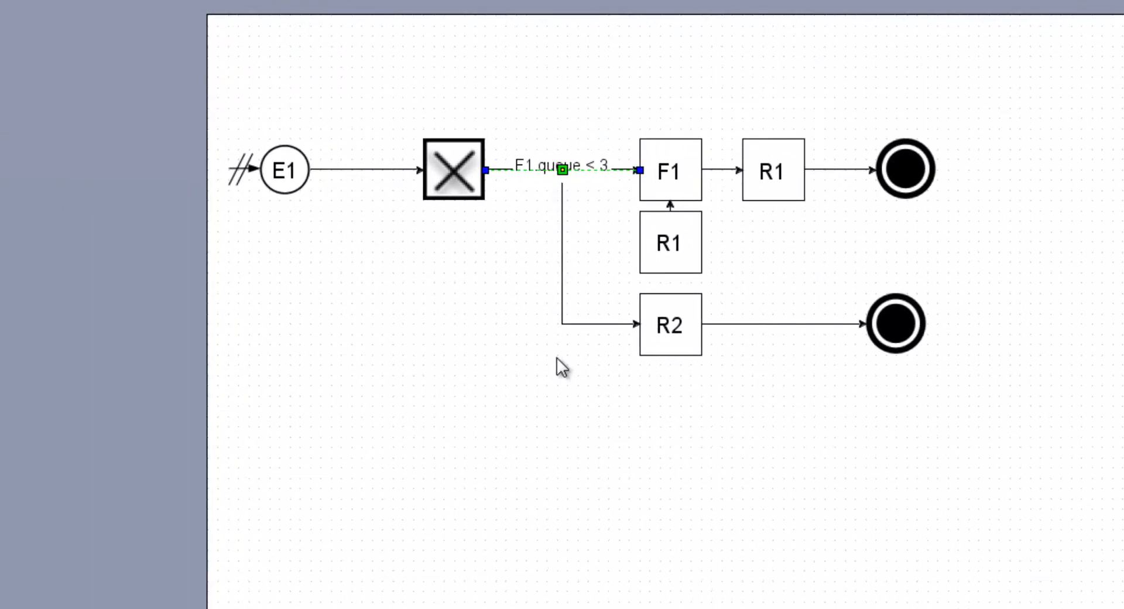
pyautogui.click(570, 323)
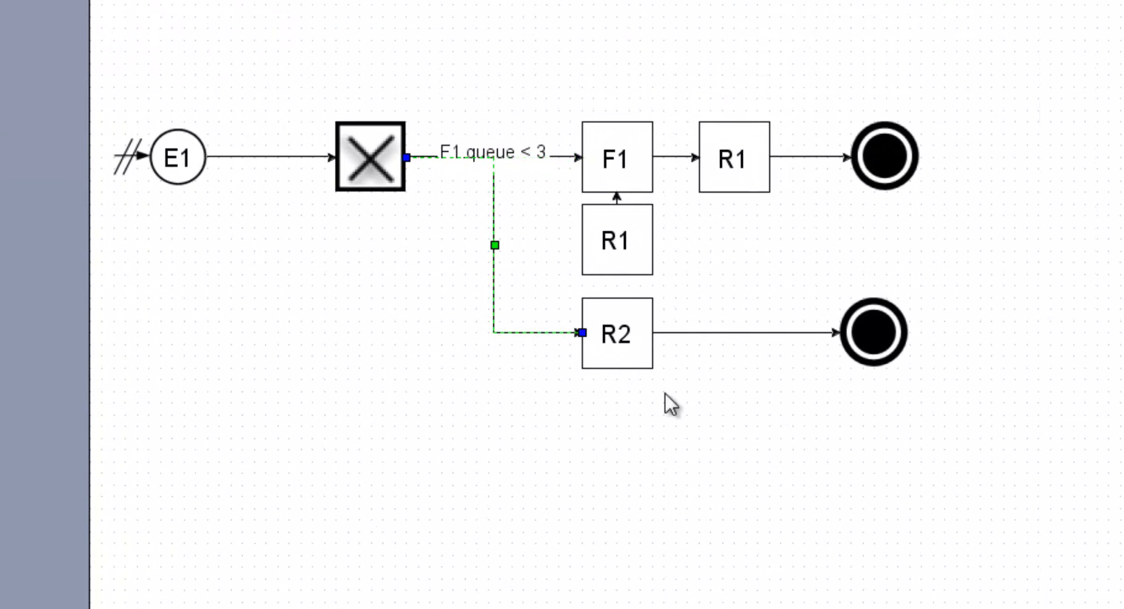
pyautogui.click(738, 236)
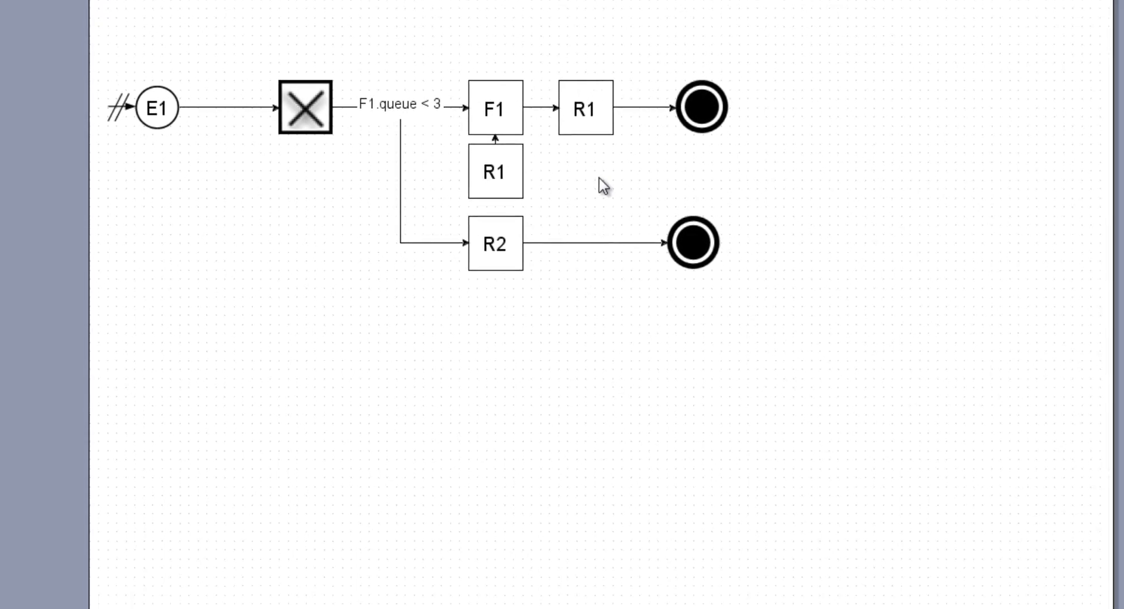
# Open the model MM1.sip from the test folder
pyautogui.hotkey('ctrl', 'o')
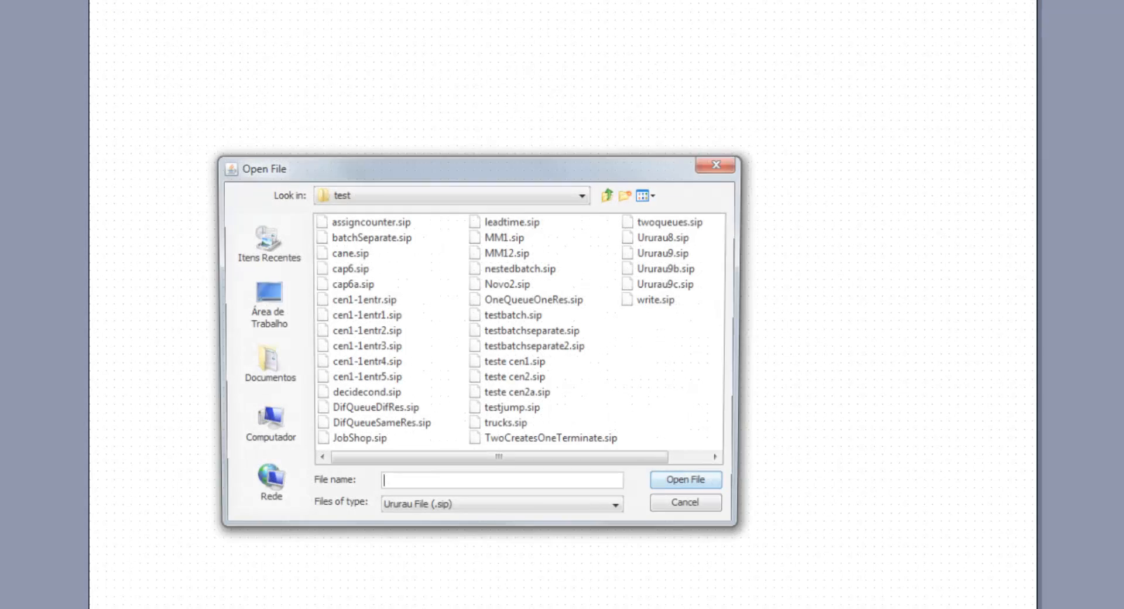
pyautogui.doubleClick(512, 237)
# Examine blocks F1 and R1, view R1's resource name and capacity settings, and close them without changes
pyautogui.click(271, 166)
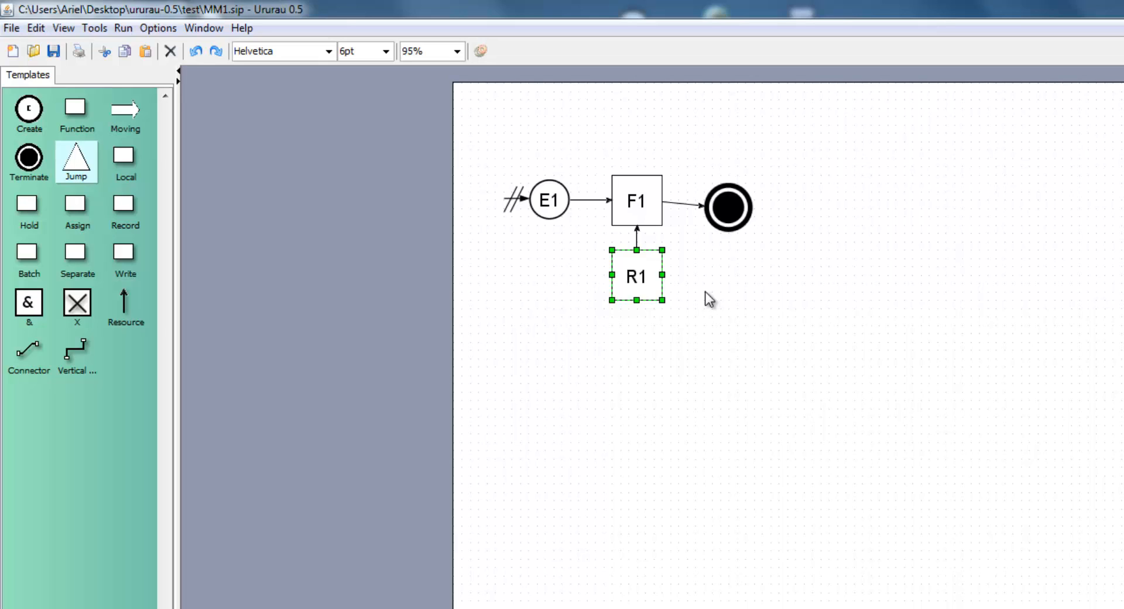
pyautogui.click(634, 200)
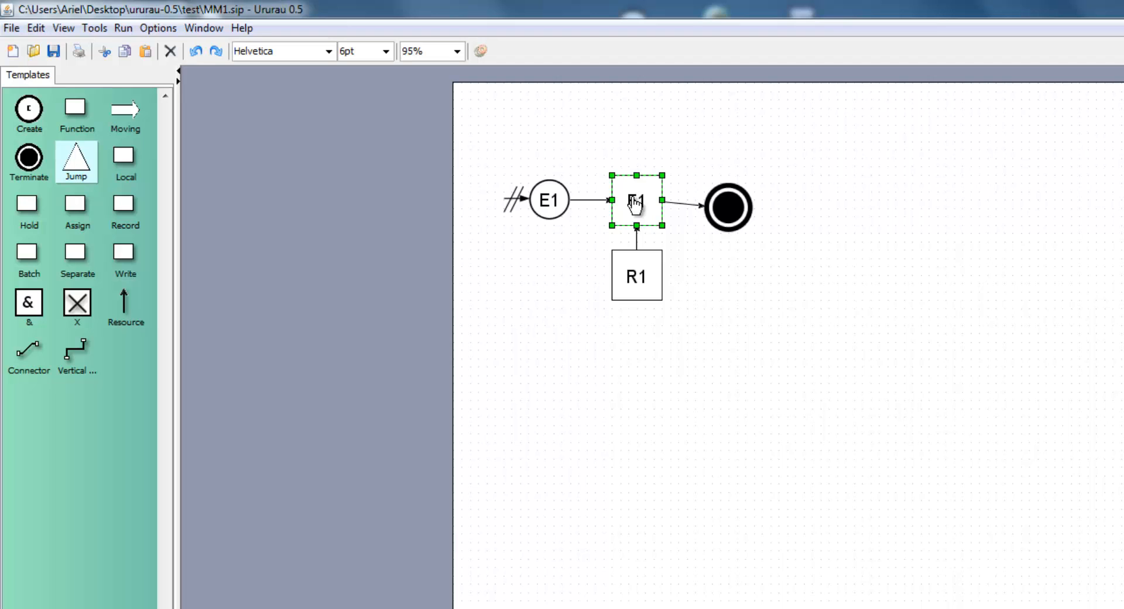
pyautogui.rightClick(640, 283)
pyautogui.click(693, 471)
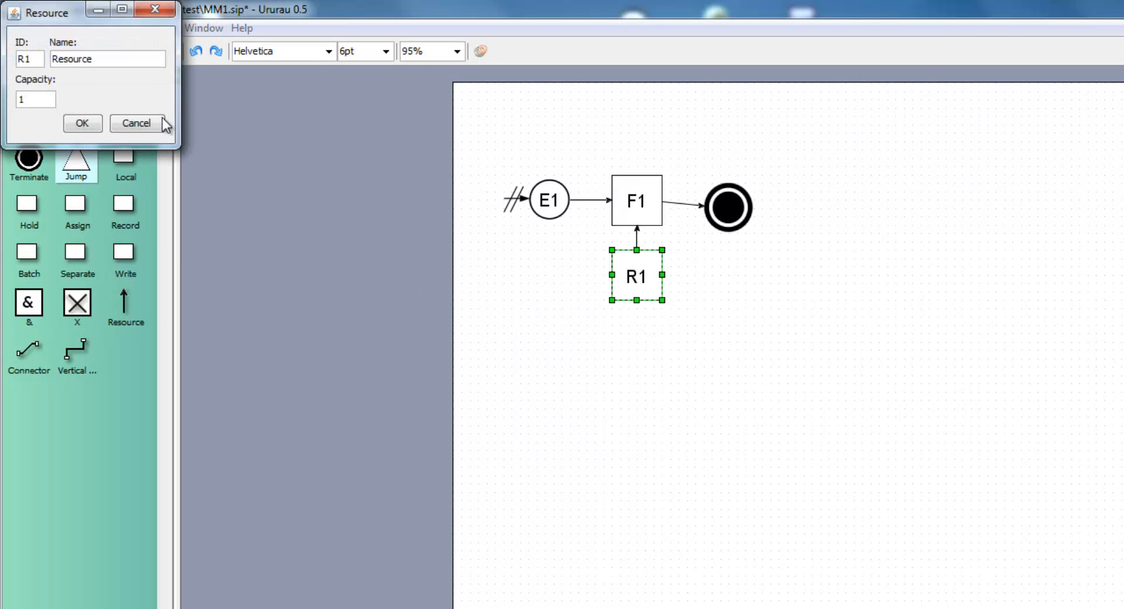
pyautogui.click(132, 121)
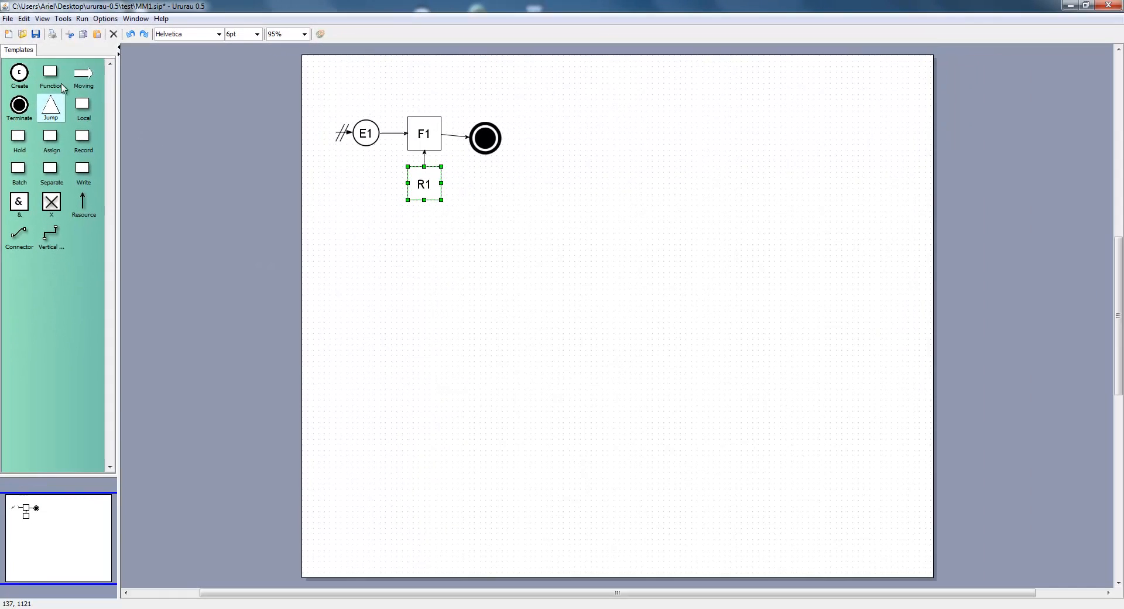
# Create a new blank diagram
pyautogui.click(8, 33)
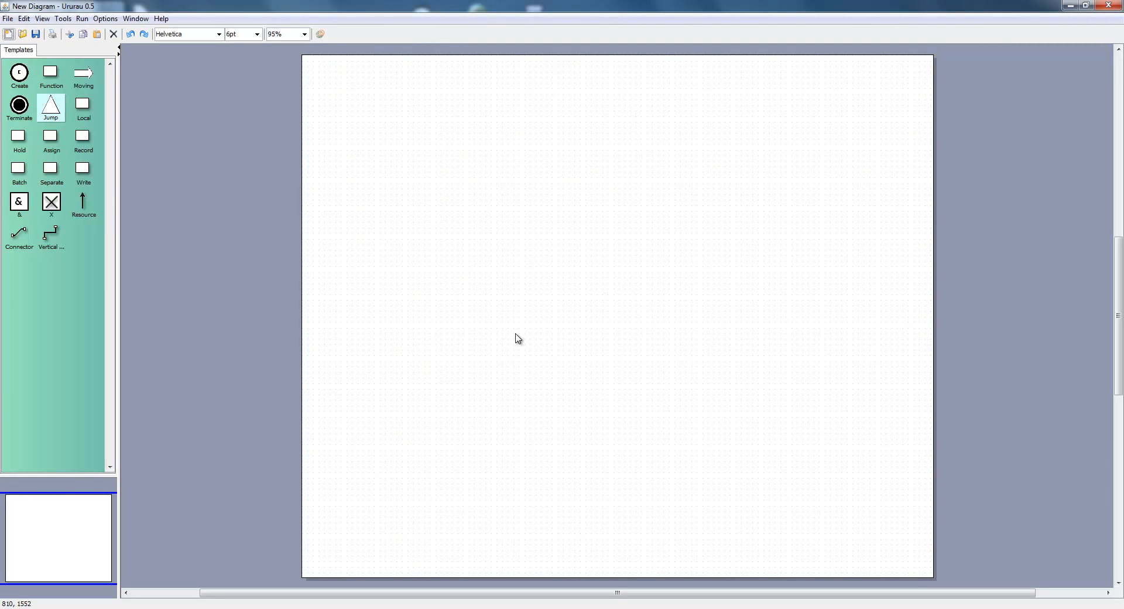